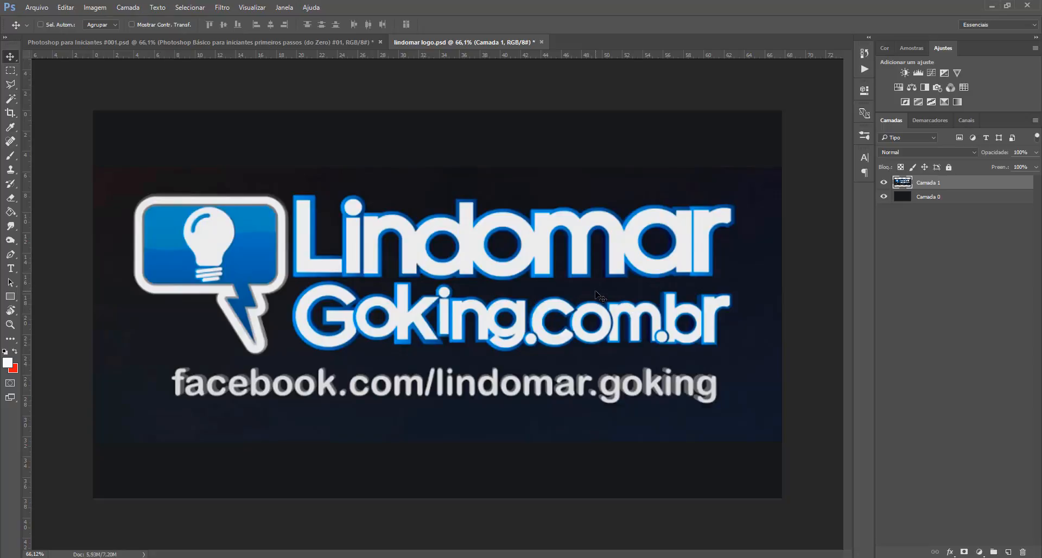
scroll(598, 292, "up", 1)
scroll(598, 295, "down", 1)
scroll(598, 295, "up", 1)
scroll(598, 295, "down", 1)
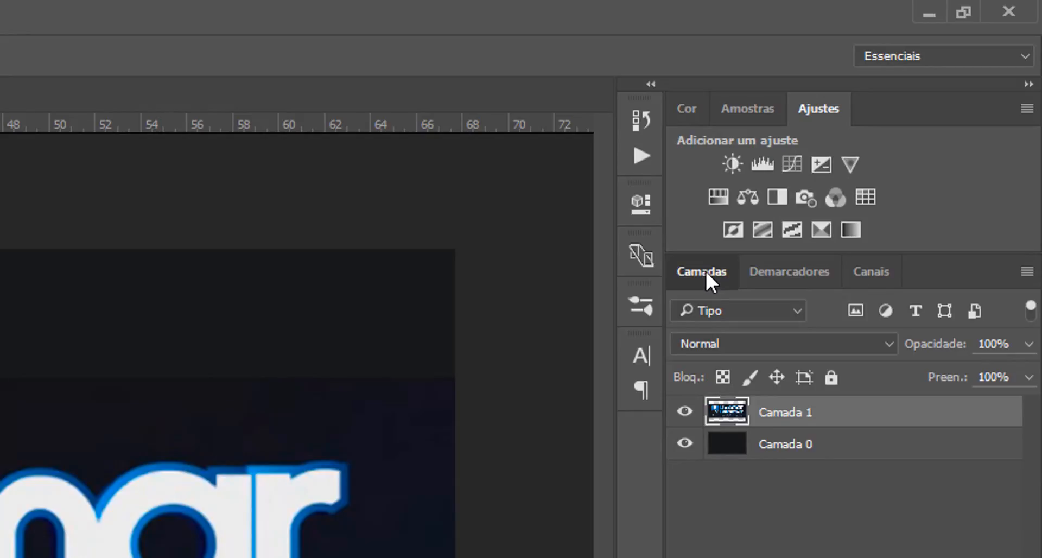
Step: Float the Layers panel out of its group and dock it along the left edge of the workspace
left_click_drag(706, 271, 545, 285)
left_click_drag(619, 242, 175, 223)
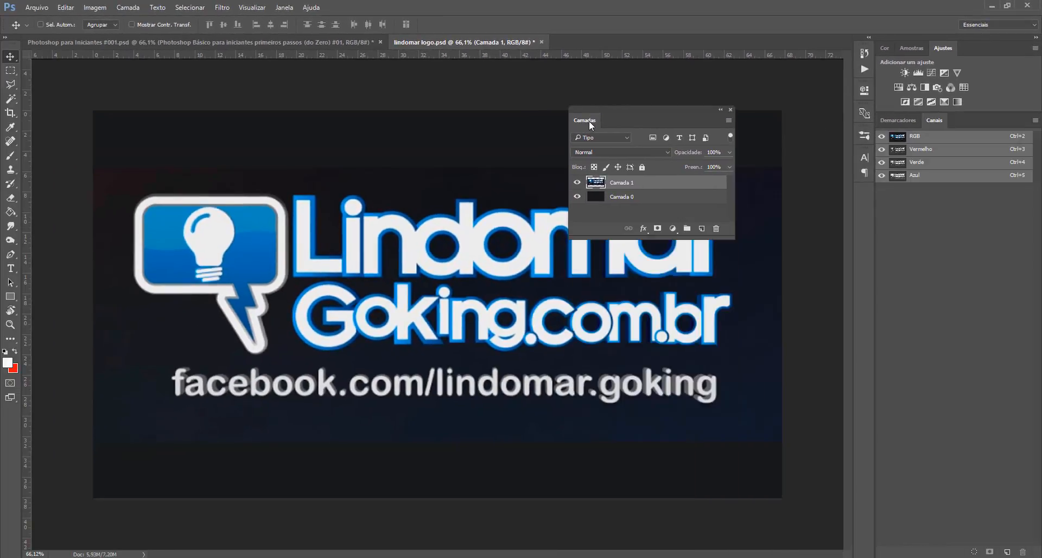
left_click_drag(590, 123, 24, 142)
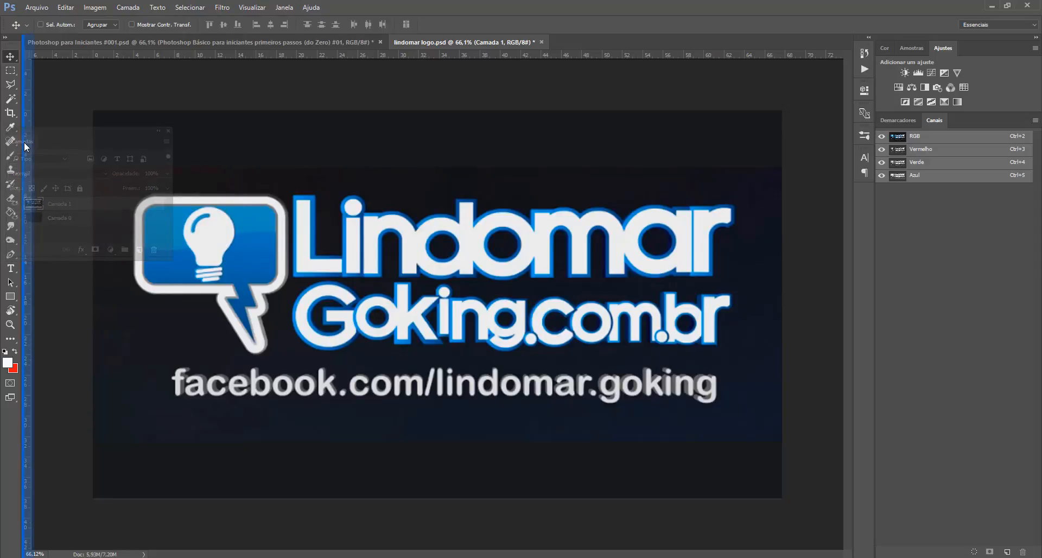
left_click_drag(24, 142, 24, 141)
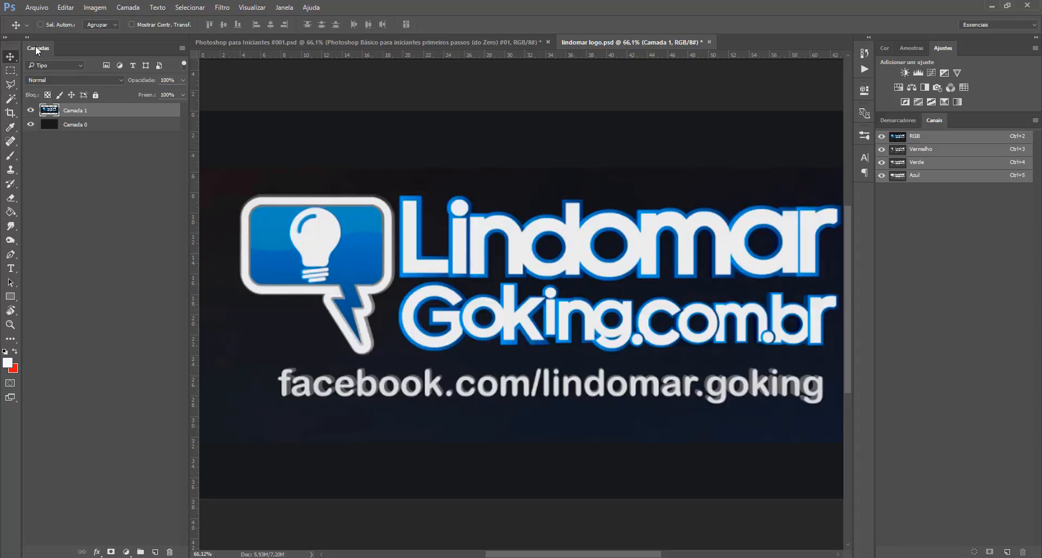
Step: Dock the Layers panel back into the right group as its first tab and move Channels into the upper Color/Adjustments group
left_click_drag(36, 50, 920, 127)
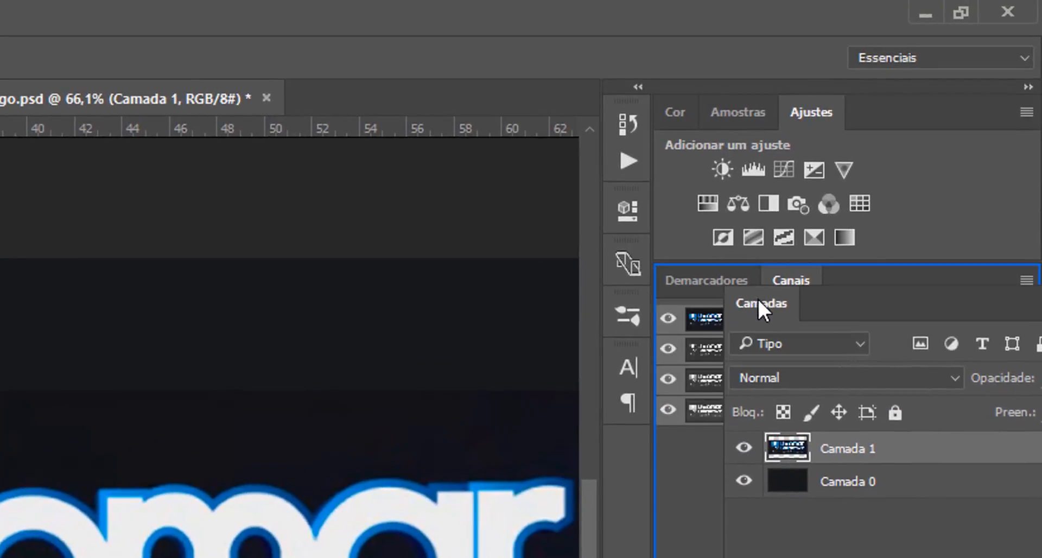
left_click_drag(758, 301, 708, 282)
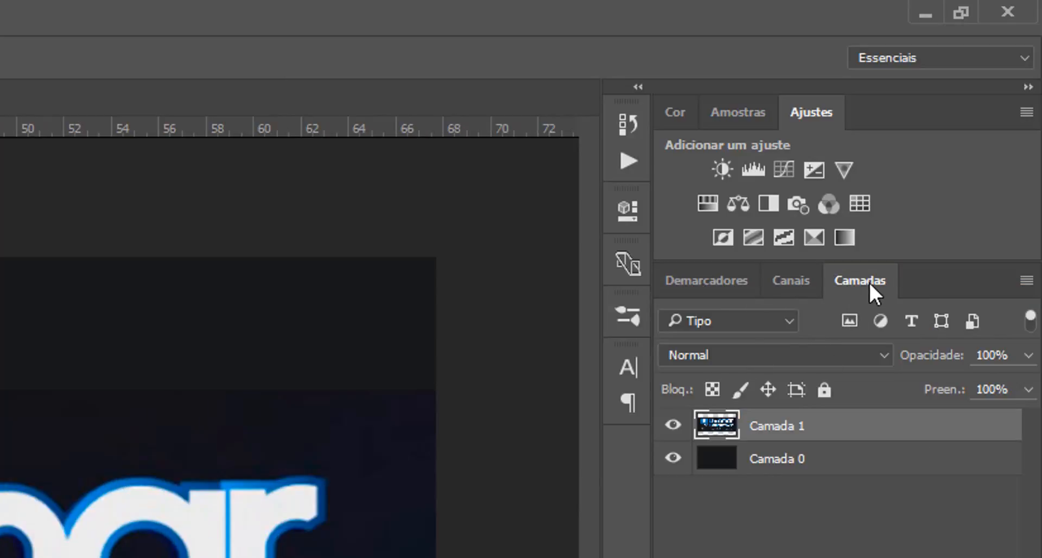
left_click_drag(869, 284, 715, 278)
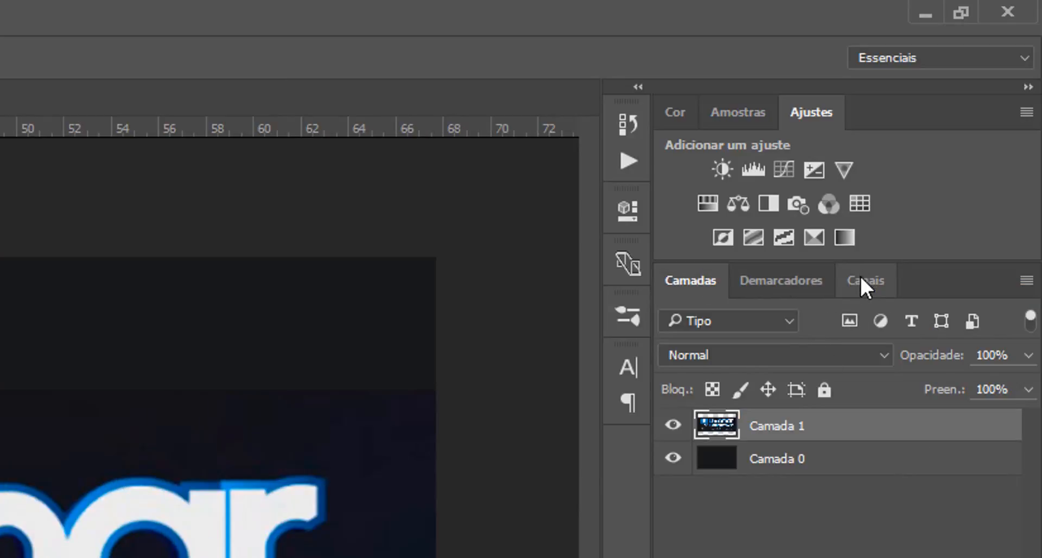
left_click_drag(868, 282, 887, 126)
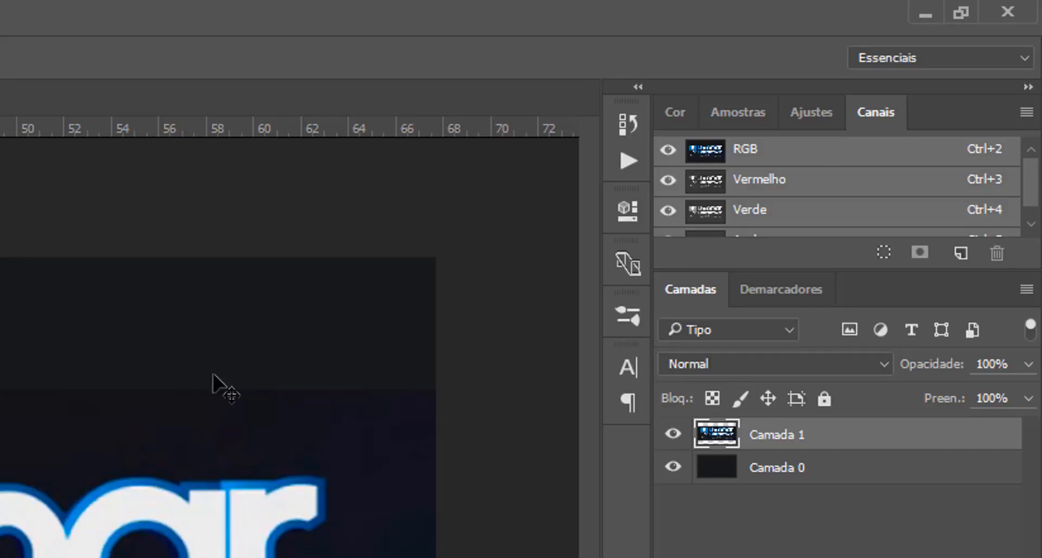
Step: Save the current panel layout as a new workspace named Área de Trabalho do Lindomar
left_click(940, 58)
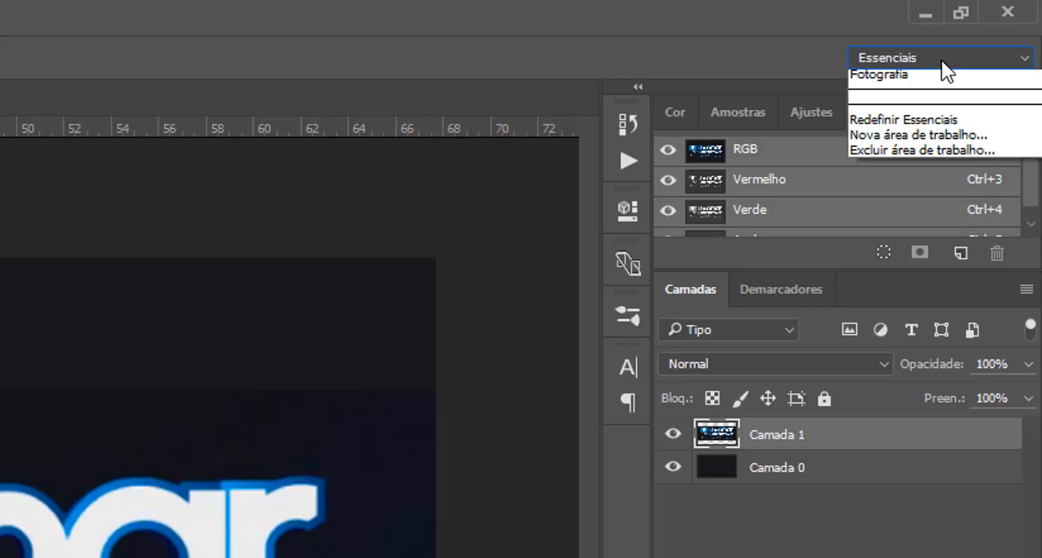
left_click(942, 60)
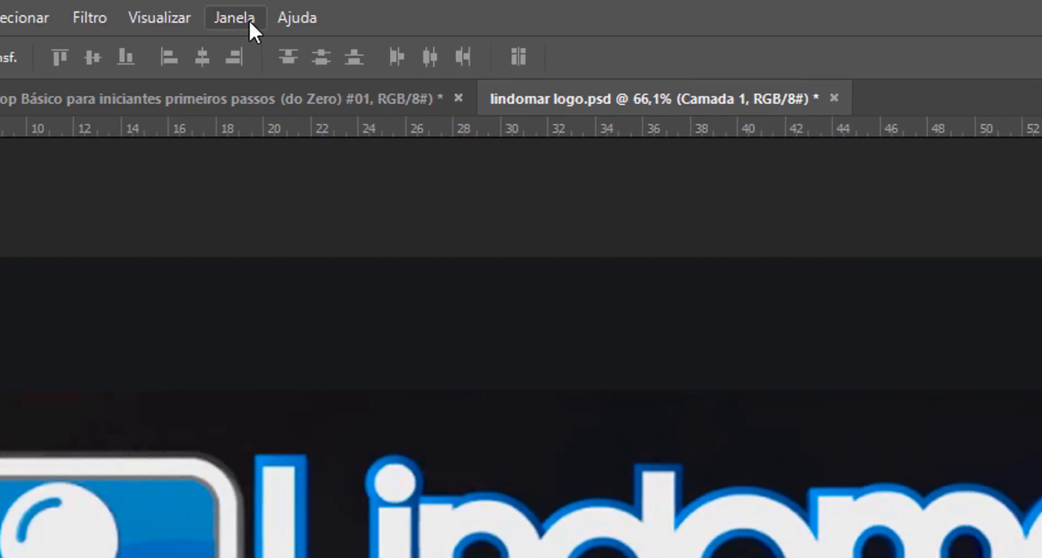
left_click(249, 19)
mouse_move(365, 98)
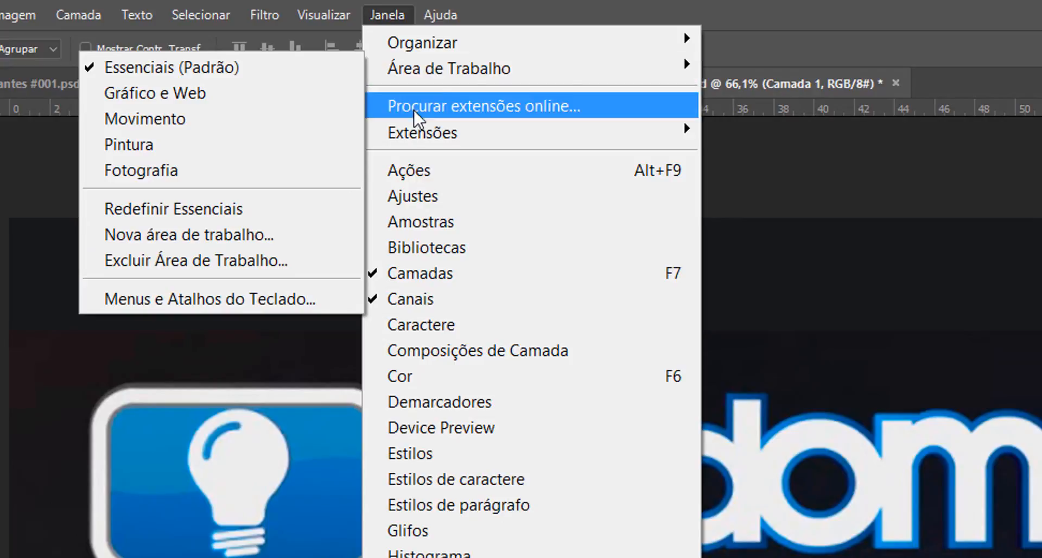
mouse_move(468, 82)
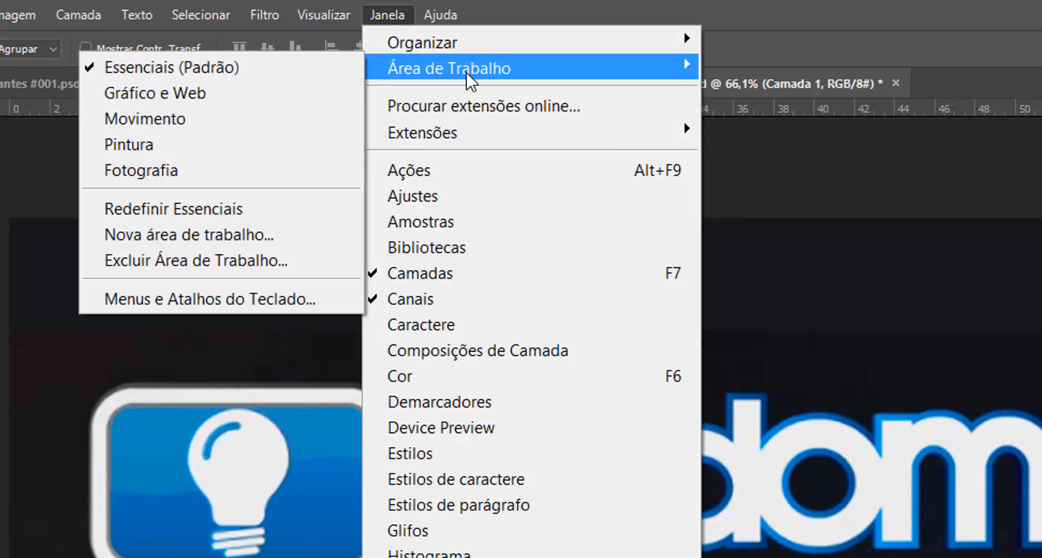
left_click(220, 239)
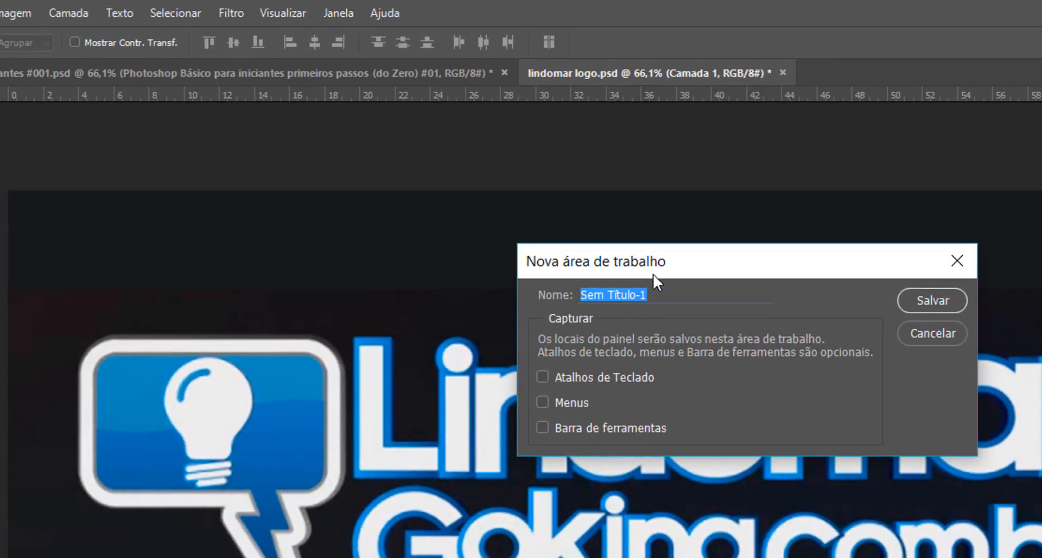
type("Área de Tr")
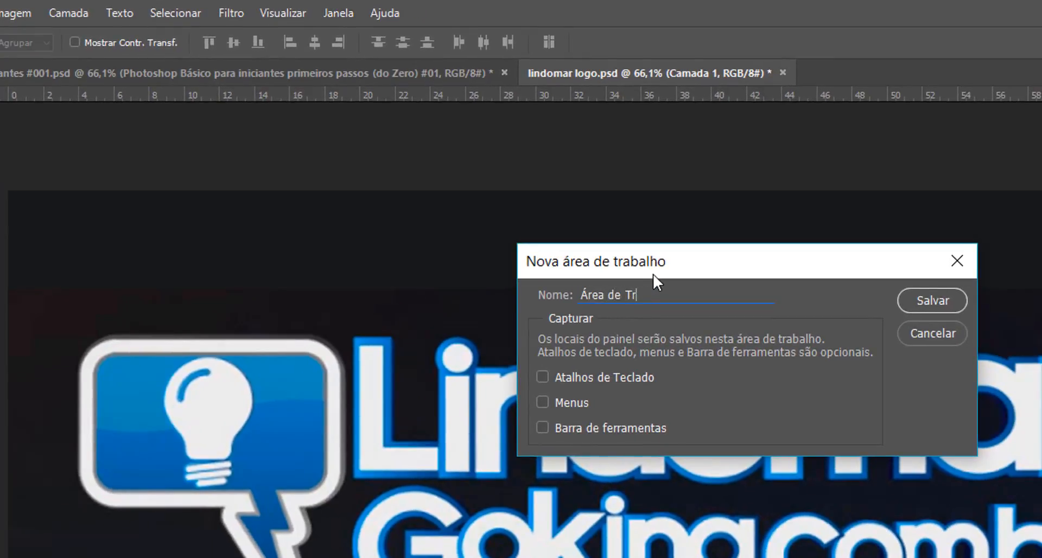
type("abalho do Lindomar")
left_click(936, 300)
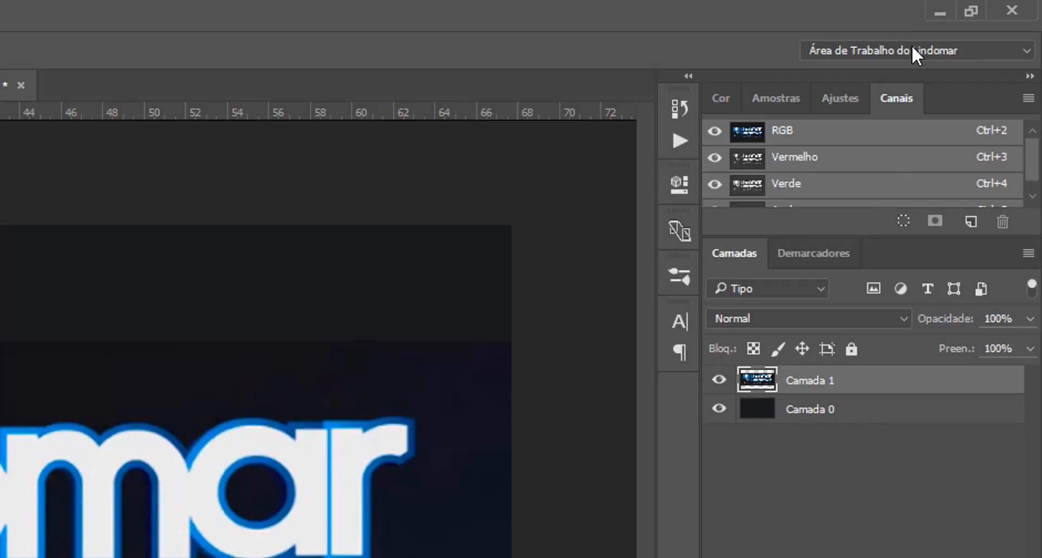
Step: Switch to the Essenciais workspace and reset it to its default layout
left_click(912, 47)
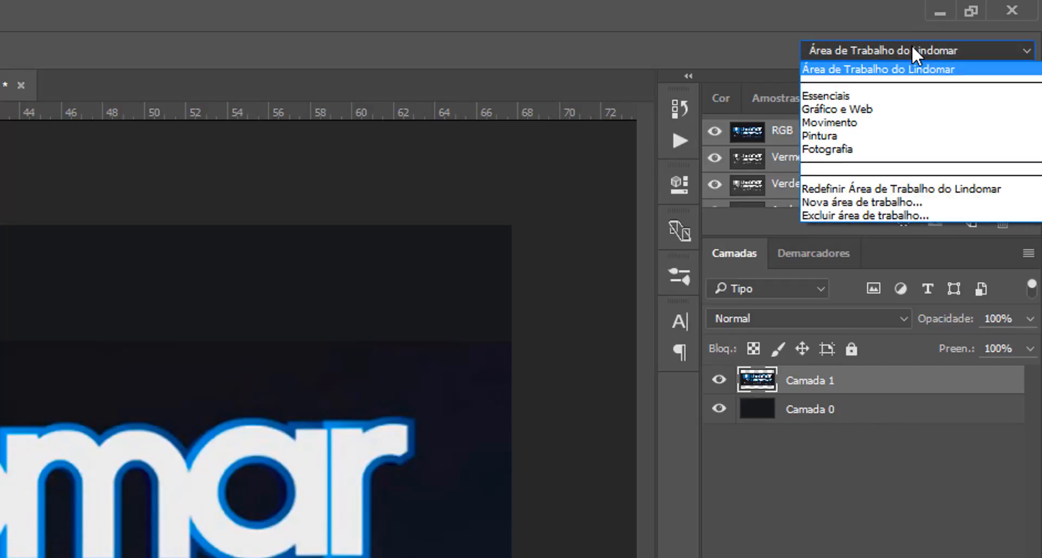
left_click(856, 96)
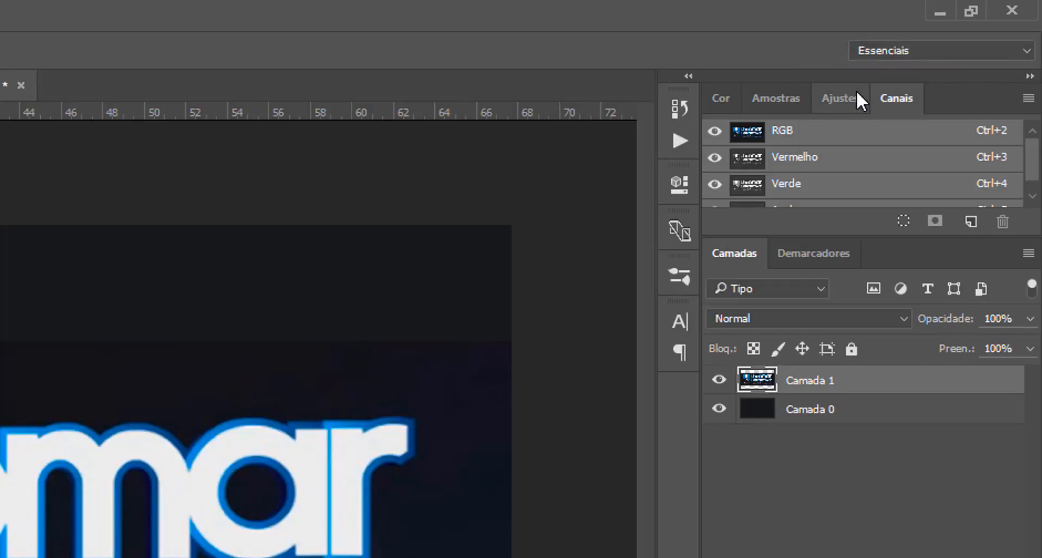
left_click(903, 49)
left_click(904, 48)
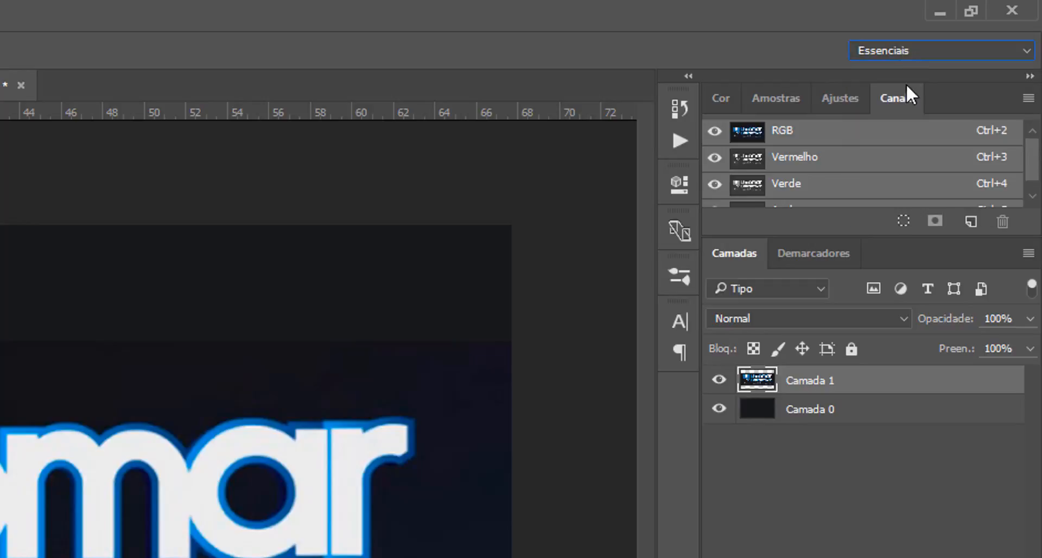
left_click(904, 46)
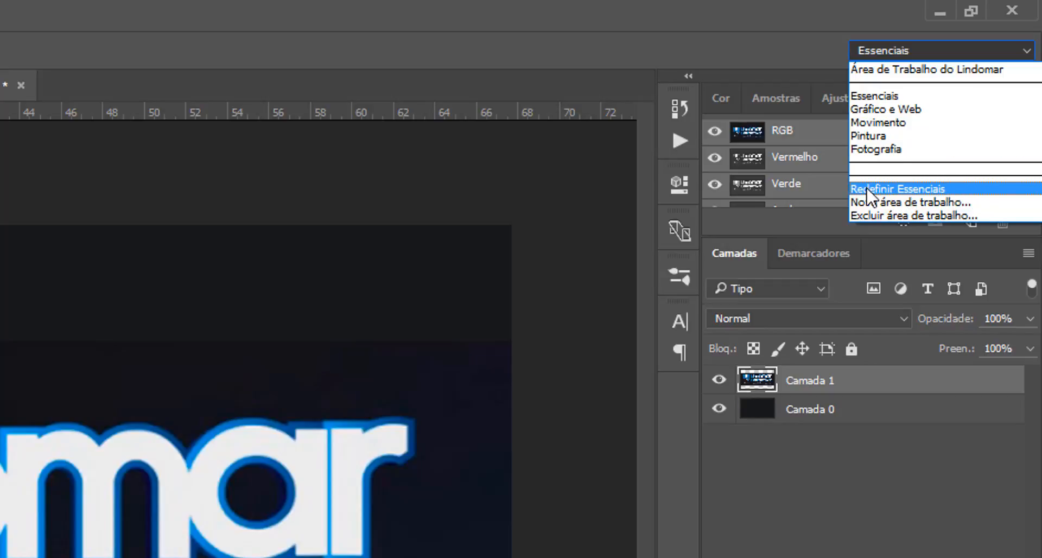
left_click(950, 189)
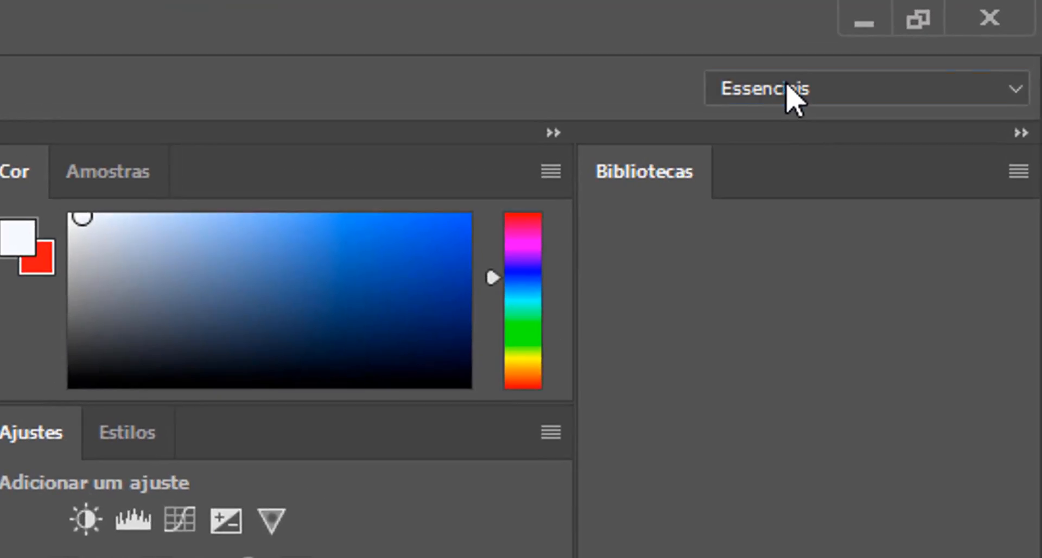
Step: Try out the Gráfico e Web workspace and then the Movimento workspace
left_click(970, 24)
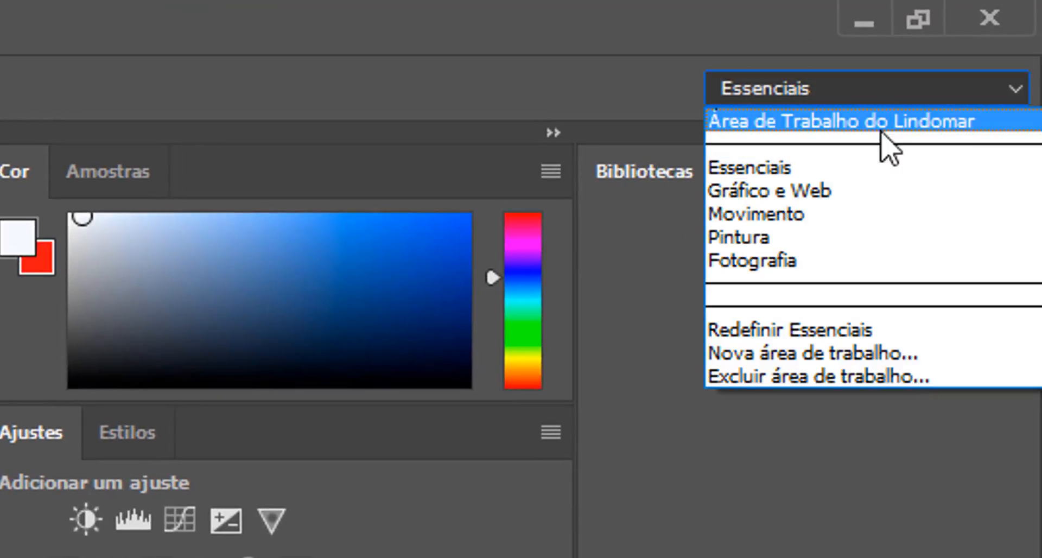
left_click(901, 193)
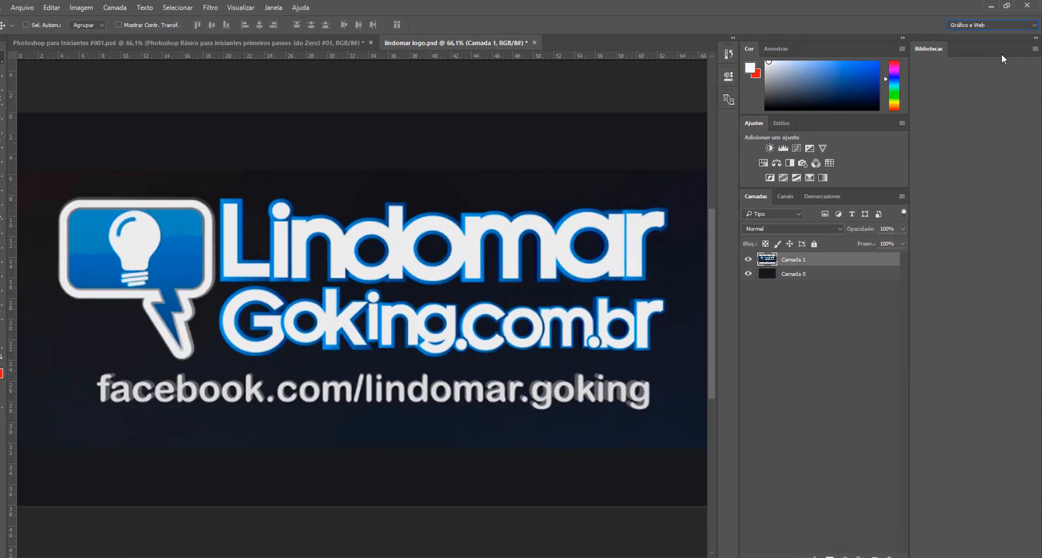
key("Up")
key("Up")
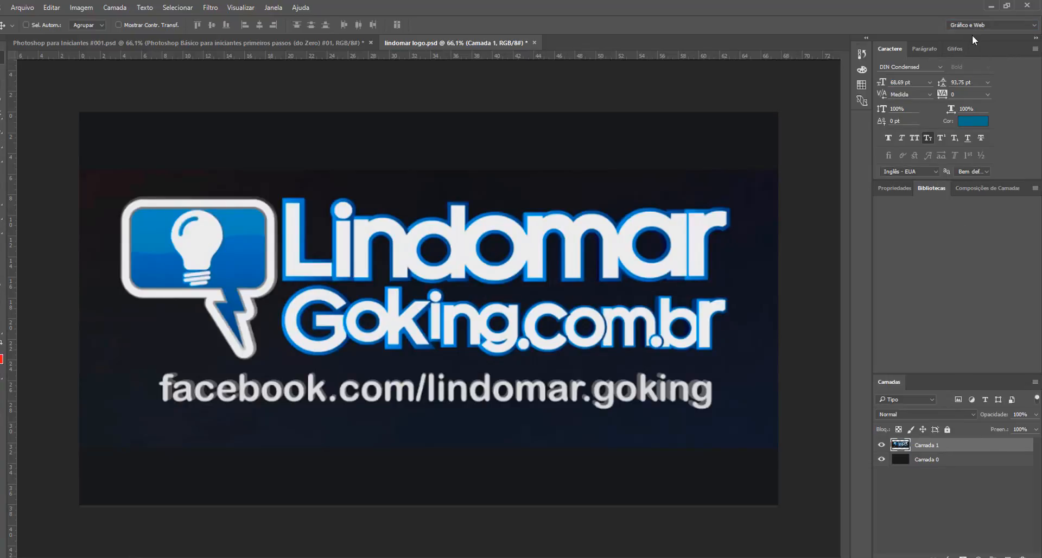
left_click(993, 25)
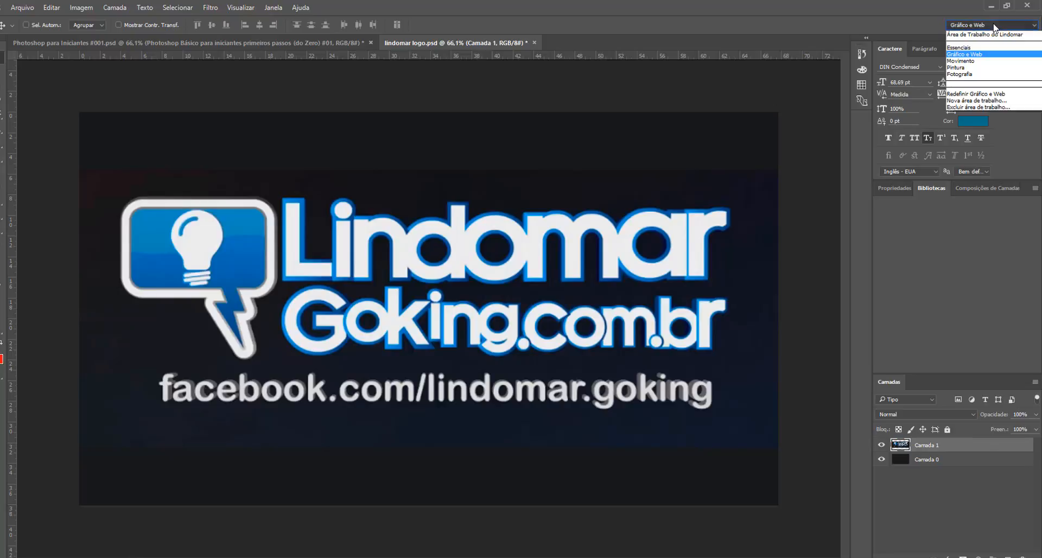
left_click(978, 58)
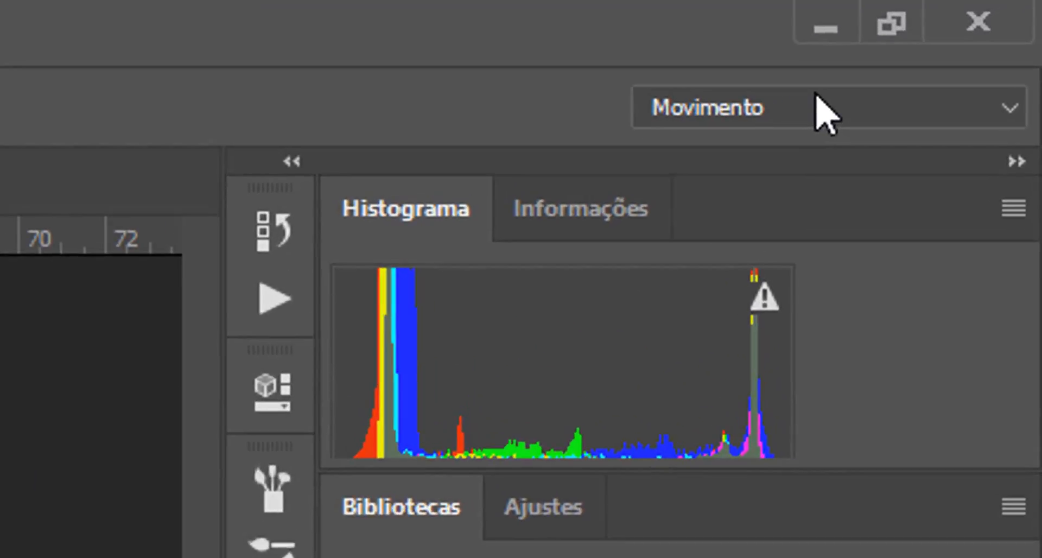
Step: Switch back to the saved Área de Trabalho do Lindomar workspace and show the Color panel
left_click(989, 25)
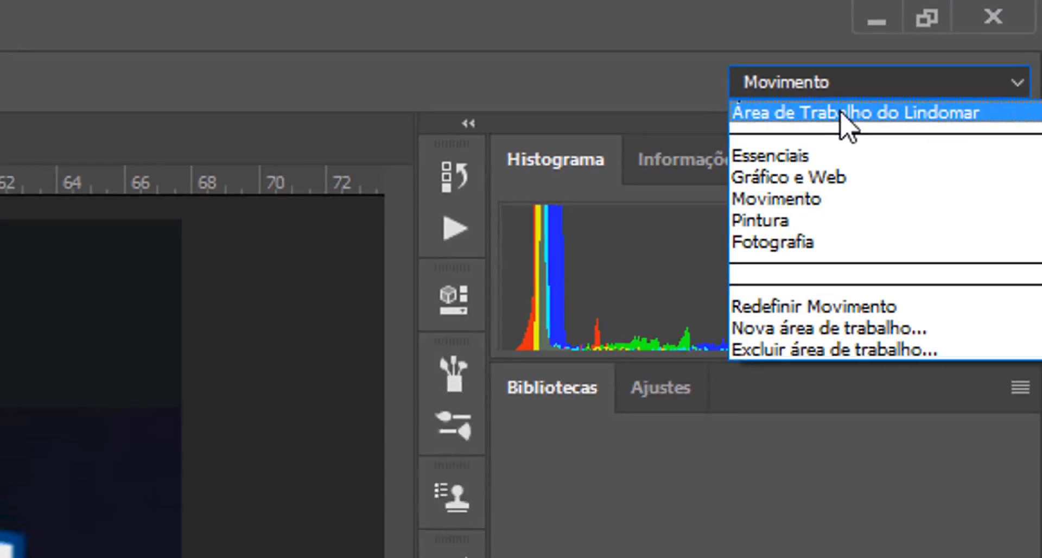
left_click(782, 150)
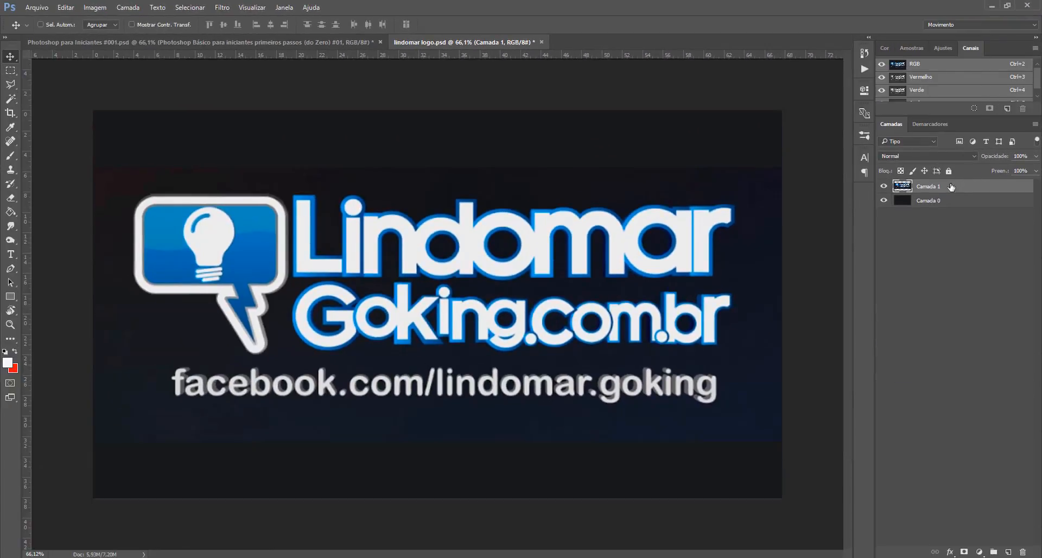
left_click(886, 48)
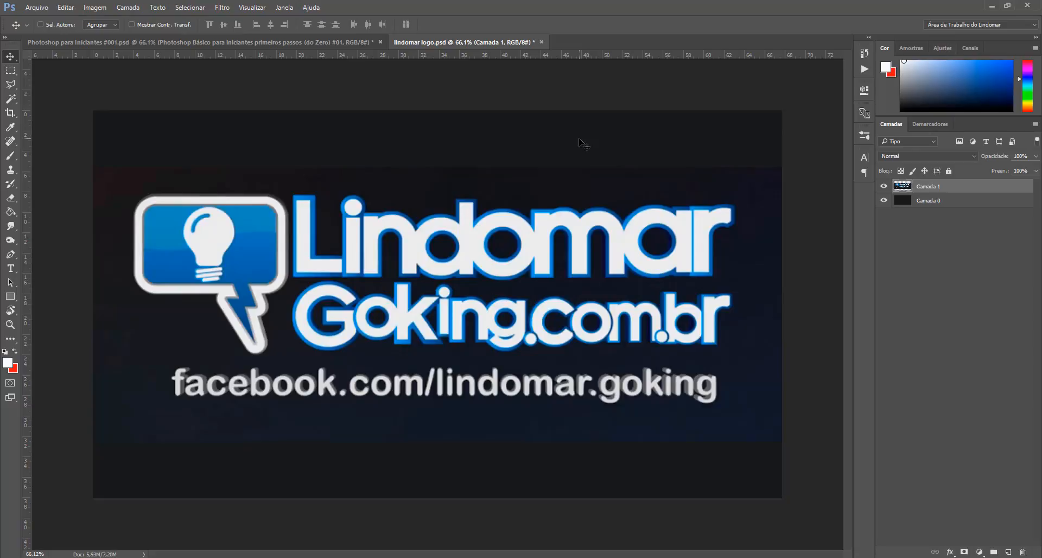
Step: Switch to the Photoshop para Iniciantes #001.psd document
left_click(327, 37)
left_click(408, 37)
scroll(429, 158, "up", 1, "alt")
scroll(429, 157, "down", 1, "alt")
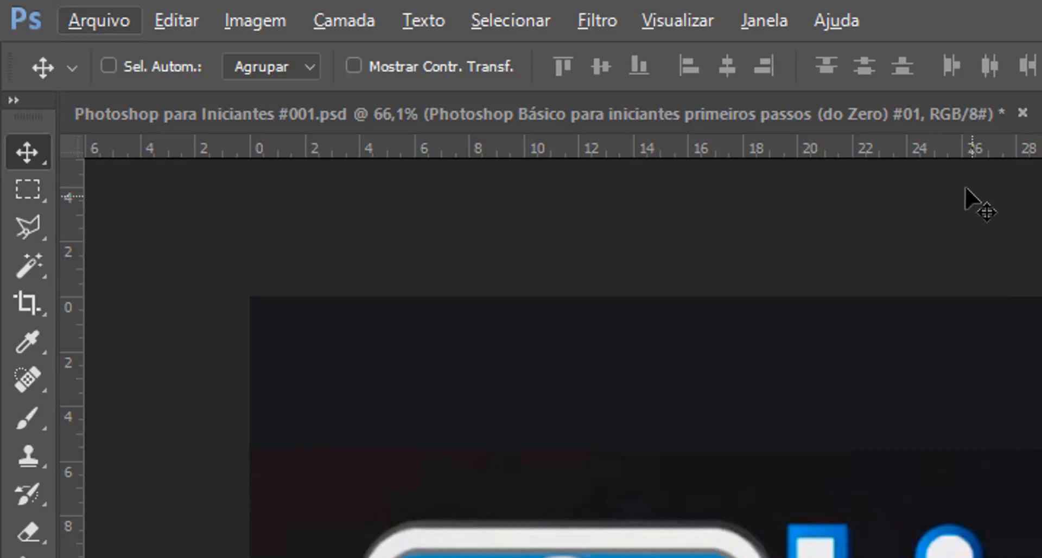
left_click(867, 116)
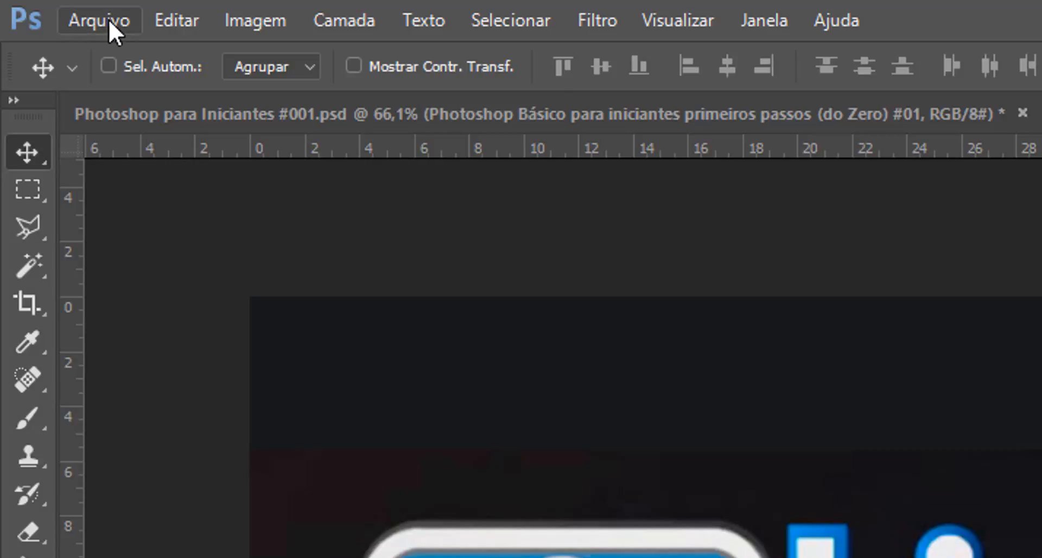
Step: Open a new document dialog and name the document Documento Teste
left_click(109, 18)
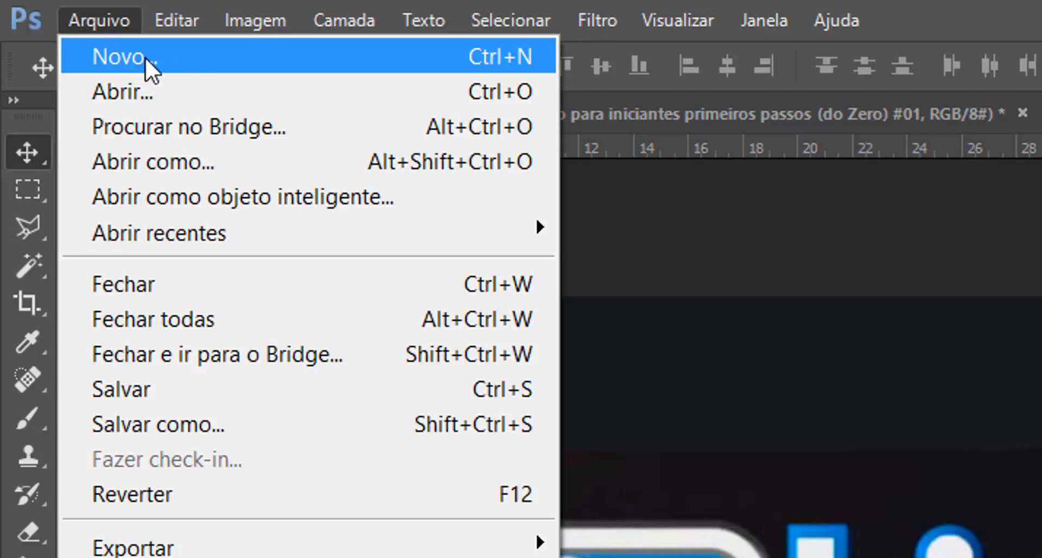
left_click(128, 58)
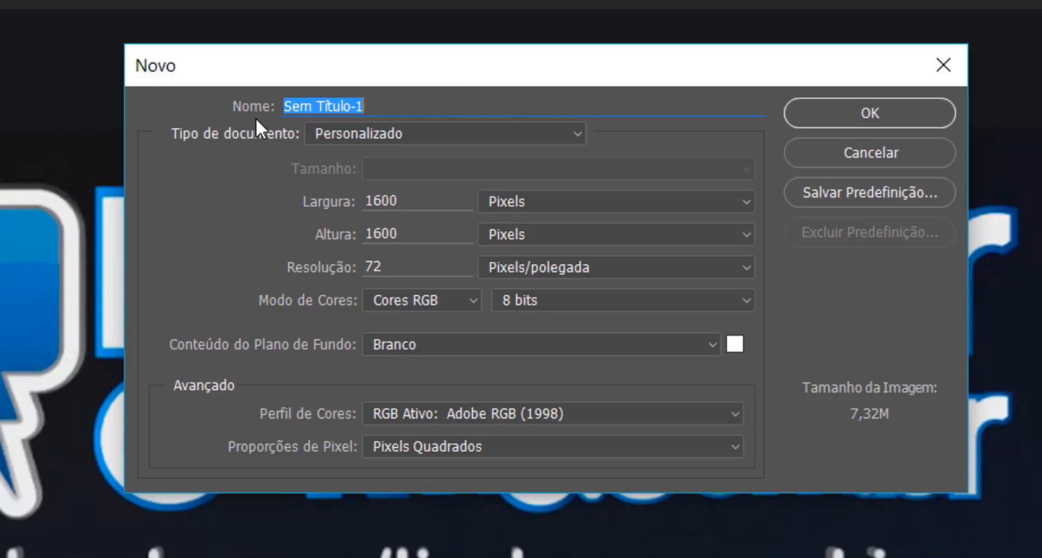
left_click(401, 109)
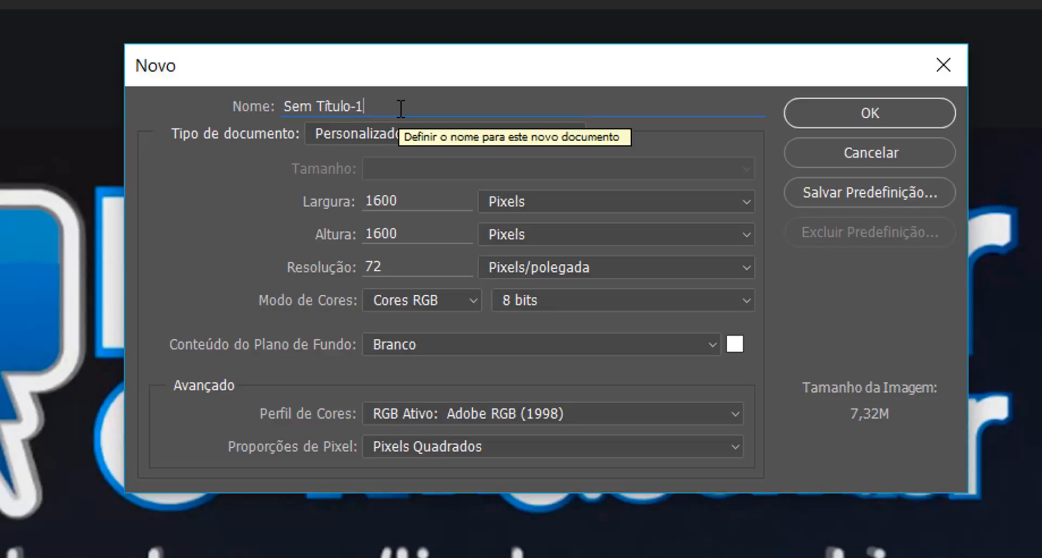
key("BackSpace")
key("BackSpace")
key("BackSpace")
key("BackSpace")
key("BackSpace")
key("BackSpace")
key("BackSpace")
key("BackSpace")
key("BackSpace")
key("BackSpace")
key("BackSpace")
key("BackSpace")
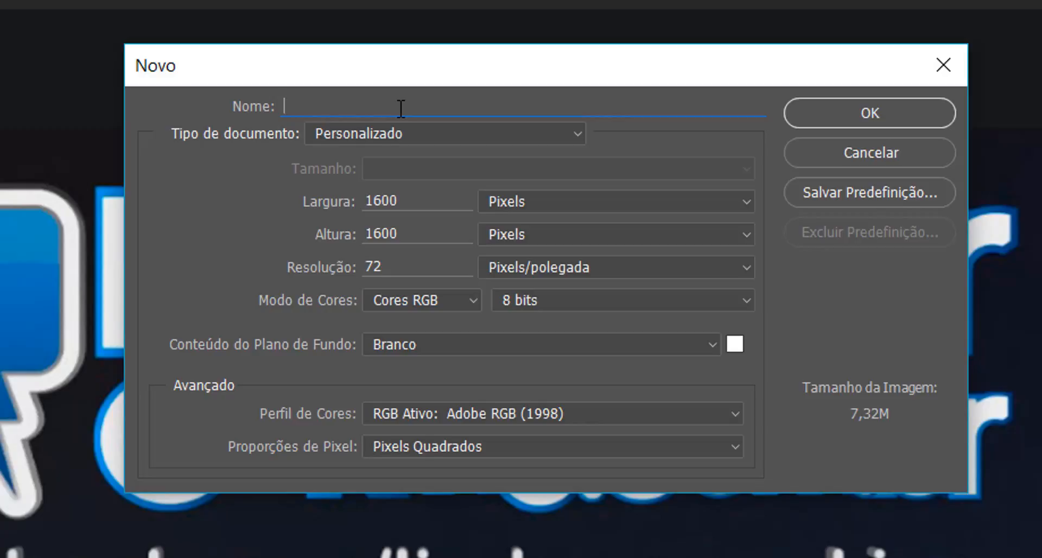
type("Documento Test")
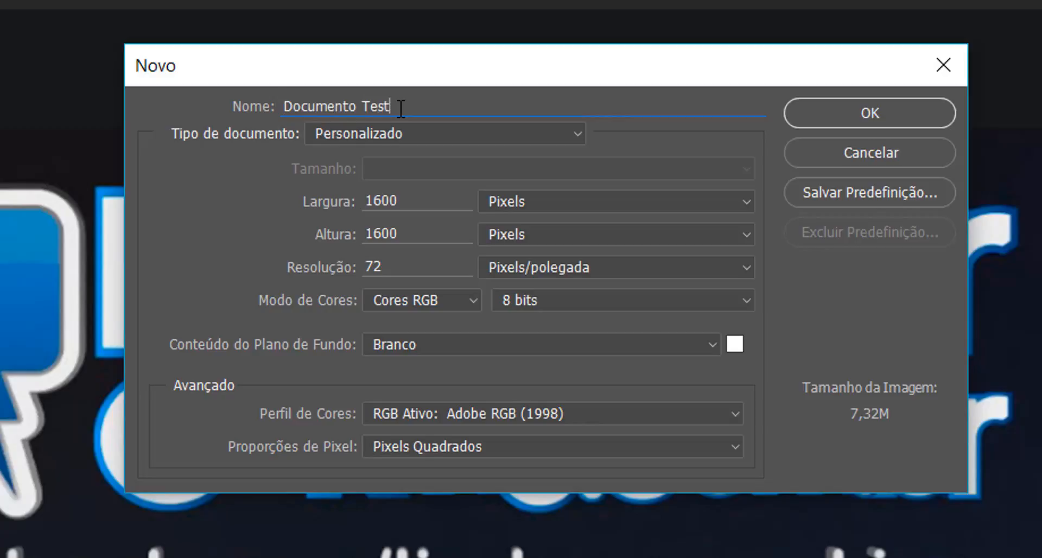
type("e")
Step: Rename the new document Exercício 1
double_click(386, 103)
left_click(386, 103)
key("ctrl+a")
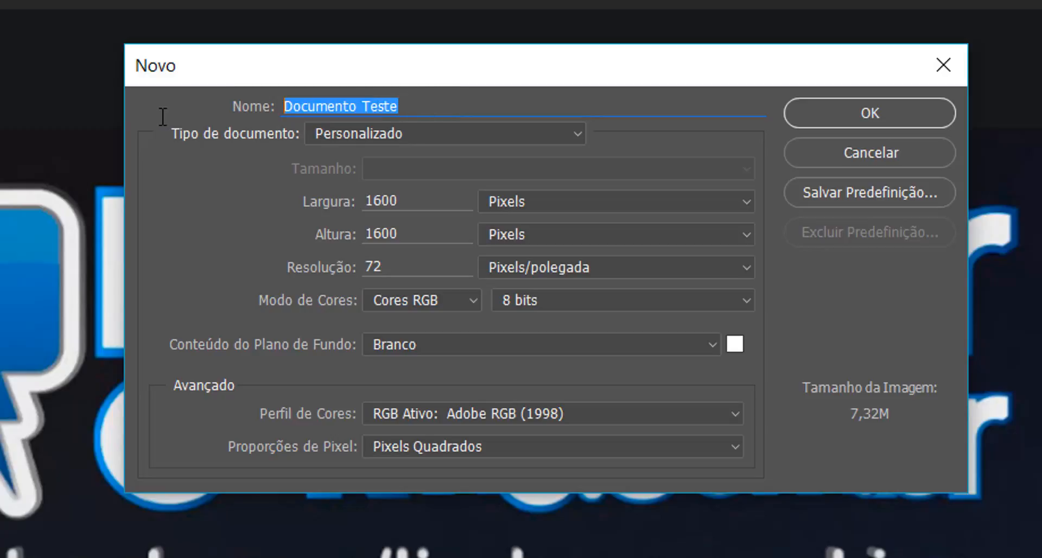
type("Exercp")
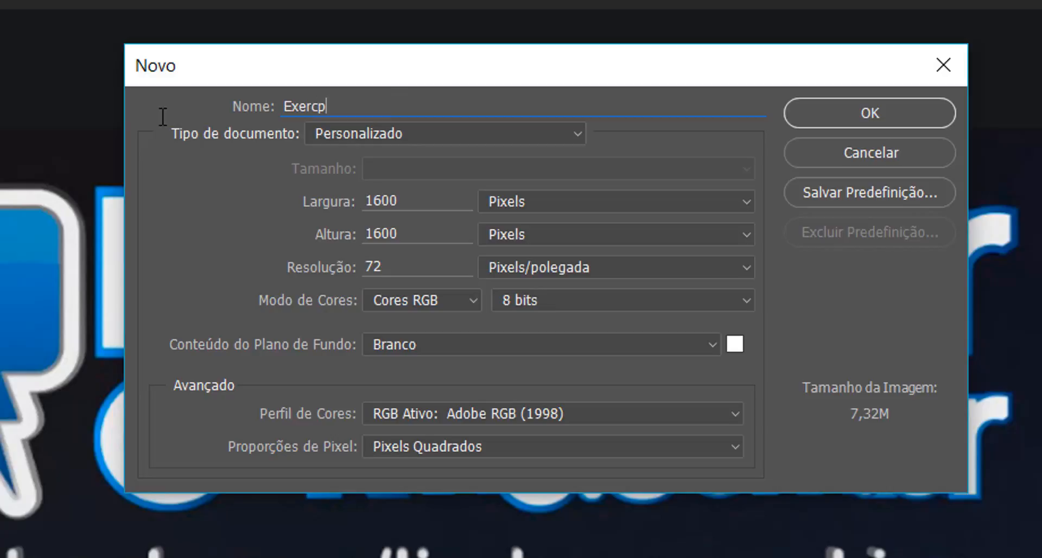
key("BackSpace")
type("ício 1")
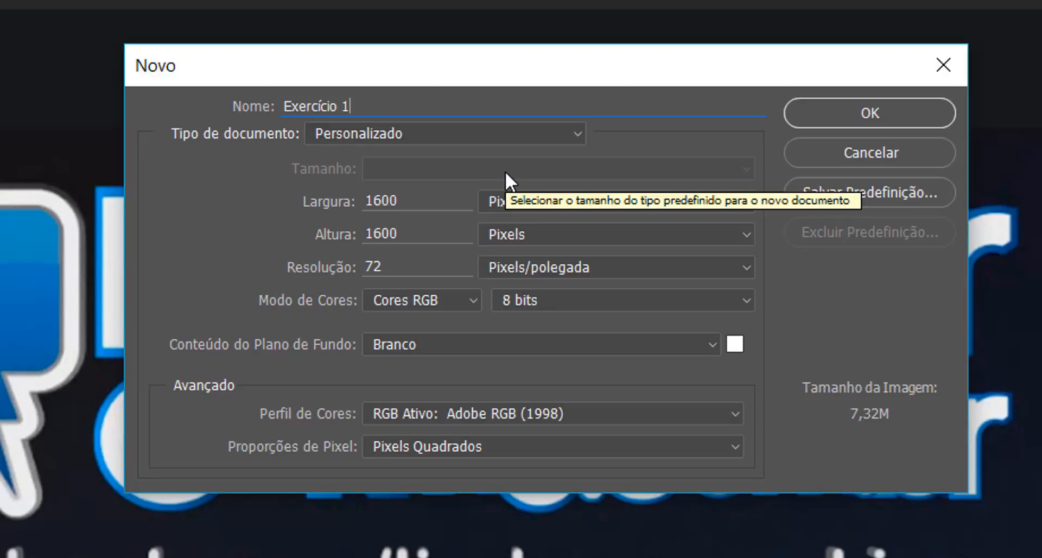
key("Tab")
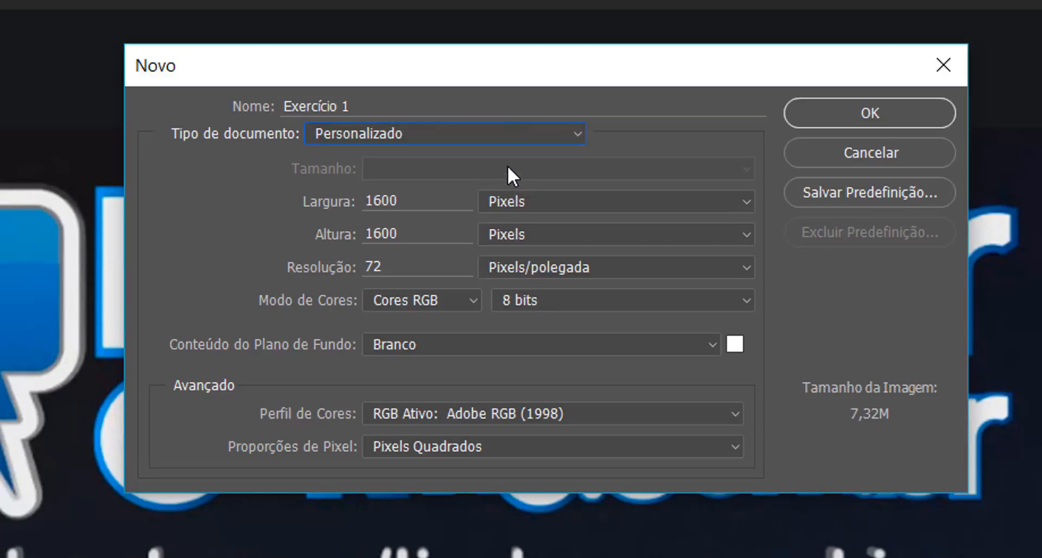
left_click(398, 133)
left_click(399, 133)
left_click(414, 135)
left_click(415, 135)
left_click(550, 200)
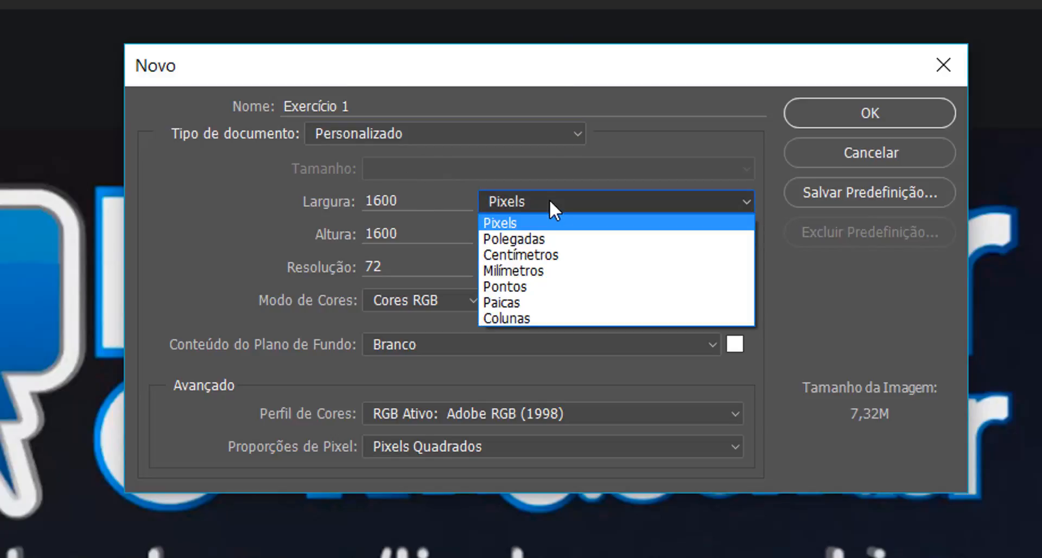
left_click(411, 132)
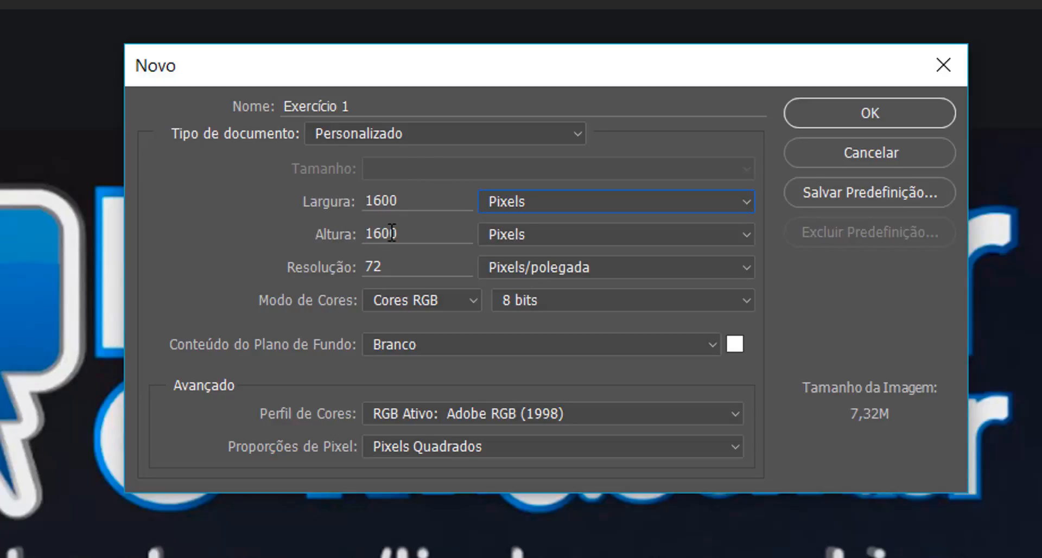
Step: Set the document type to the Papel internacional preset
left_click(393, 131)
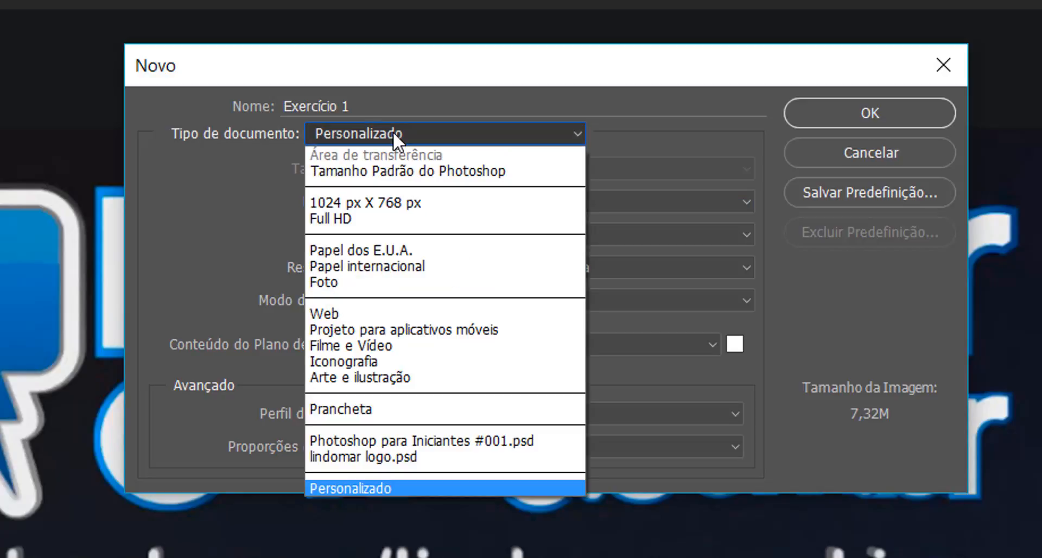
left_click(393, 131)
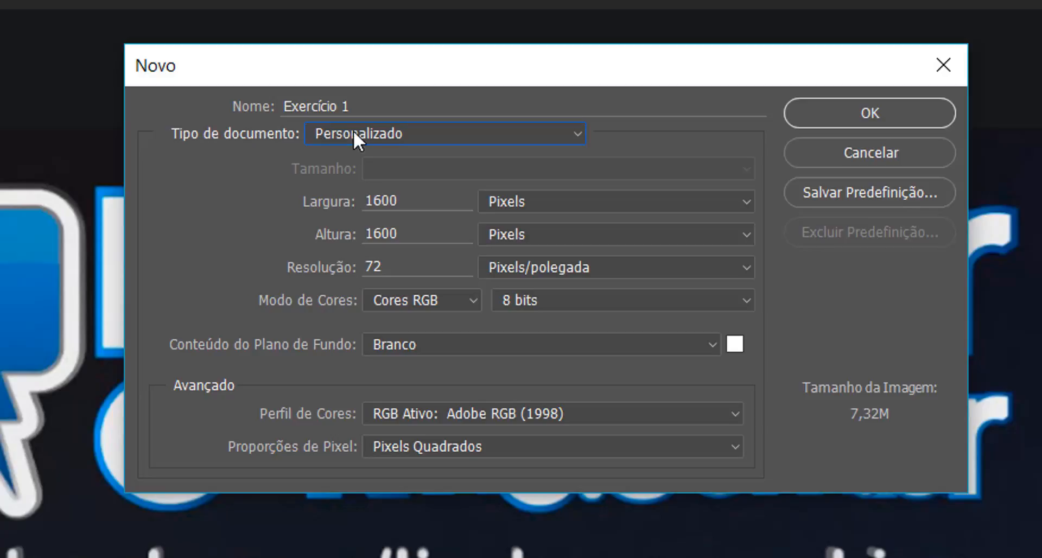
left_click(378, 131)
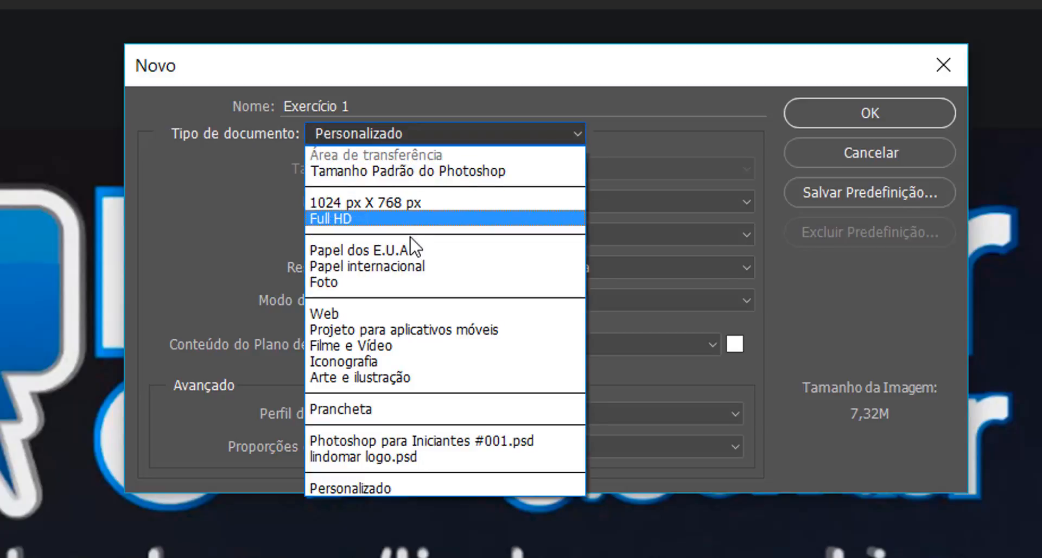
left_click(408, 266)
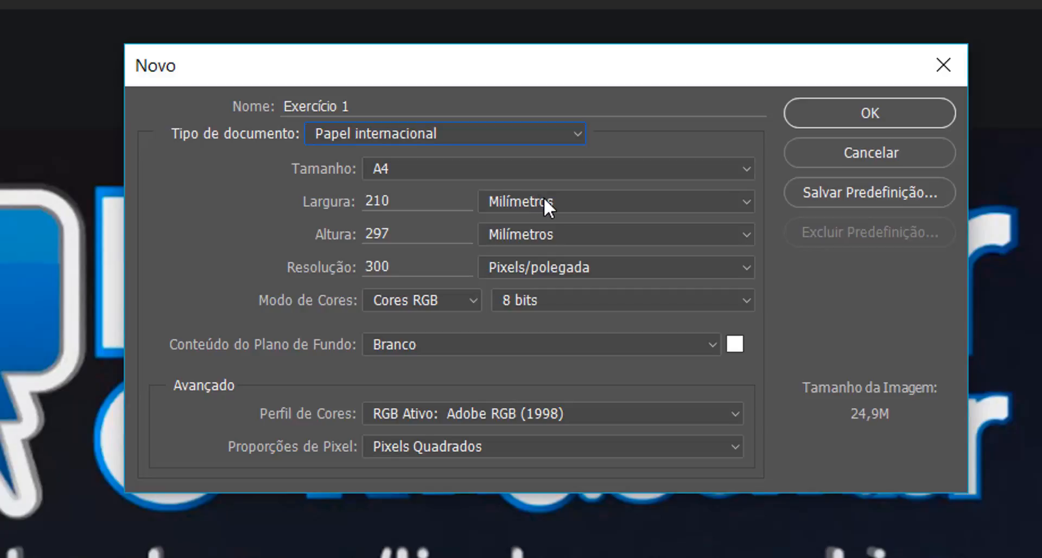
Step: Change the document type to Web
left_click(517, 199)
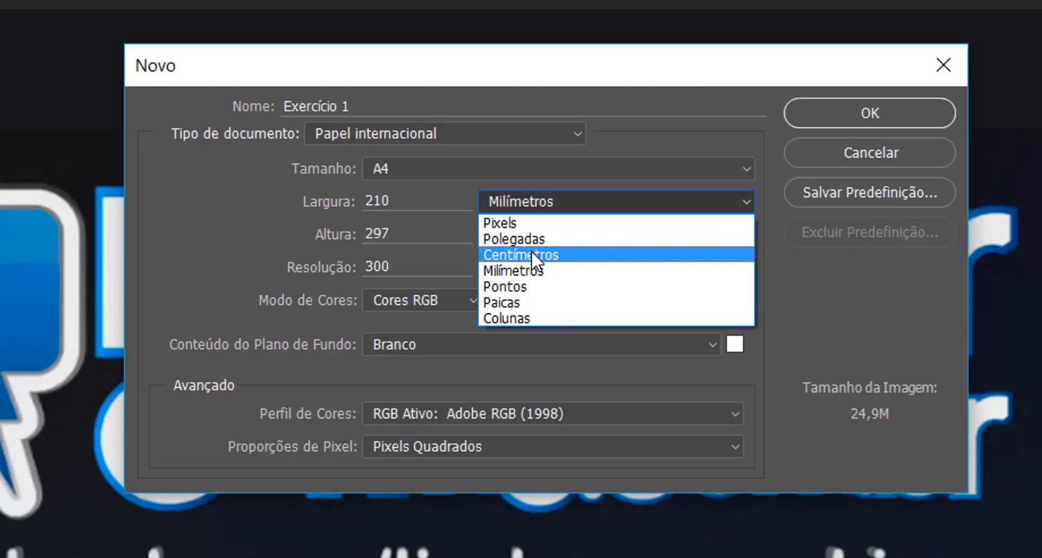
left_click(287, 212)
left_click(416, 131)
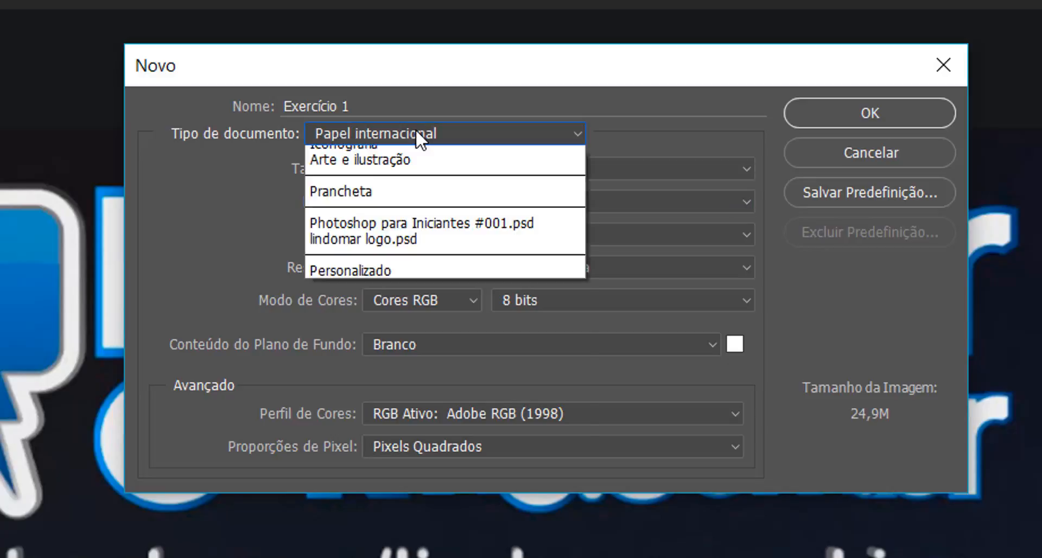
left_click(367, 311)
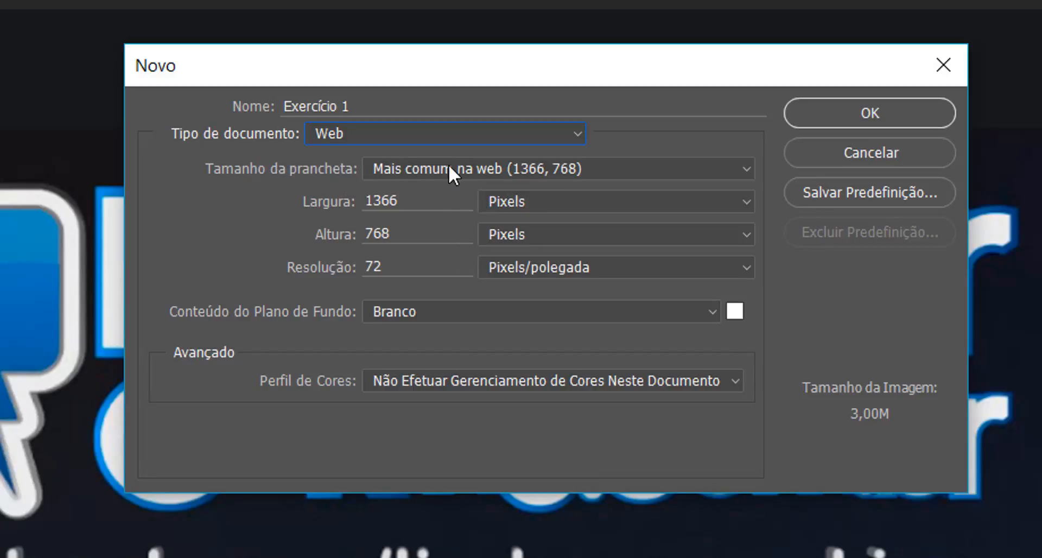
Step: Set the artboard size to the Grande - Web (1920, 1080) preset
left_click(616, 179)
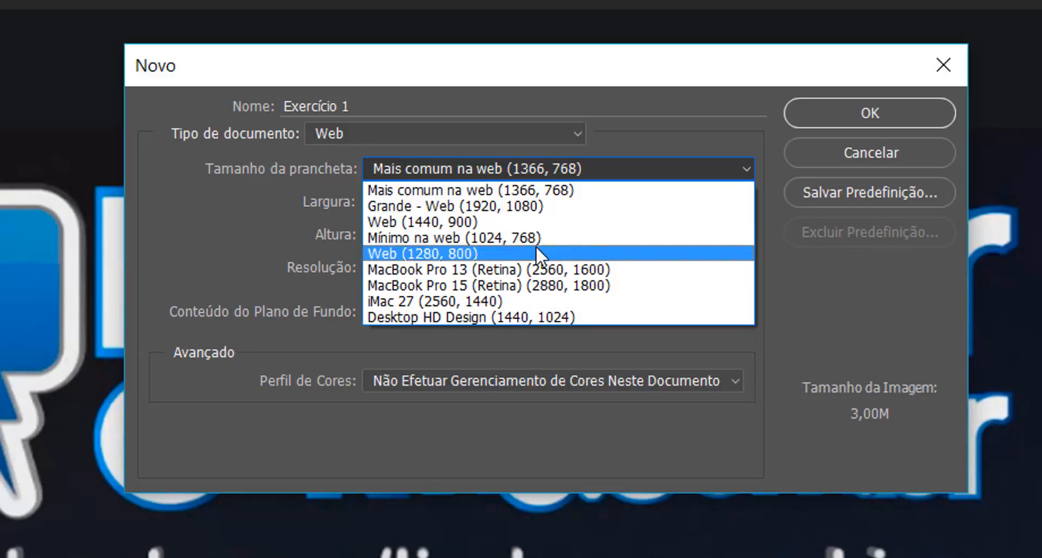
left_click(671, 146)
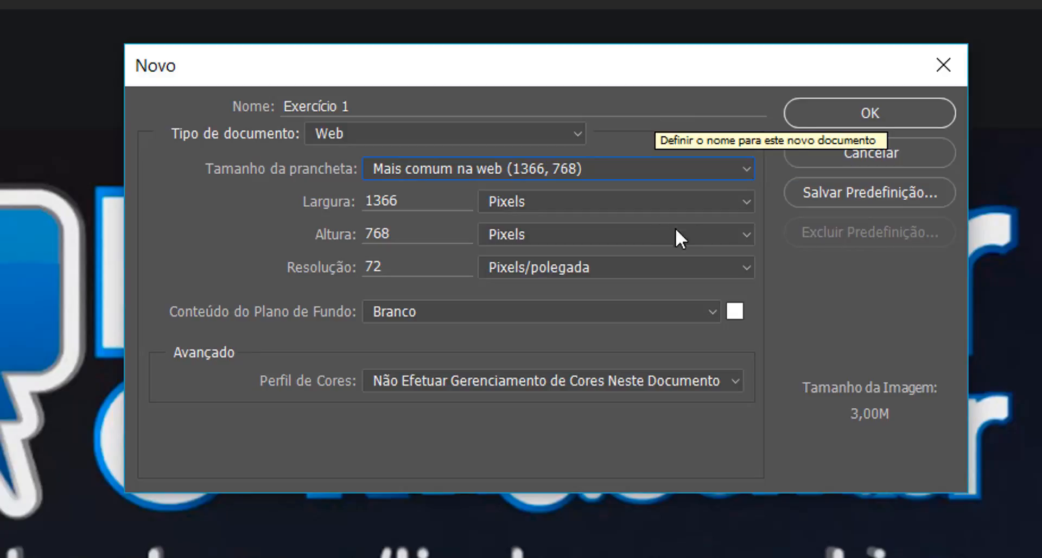
double_click(438, 202)
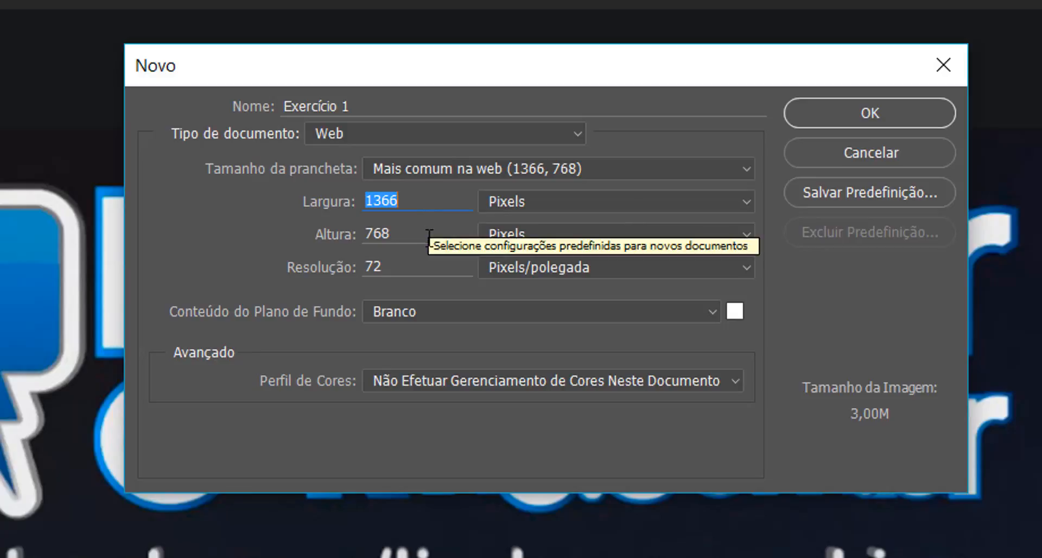
left_click(471, 167)
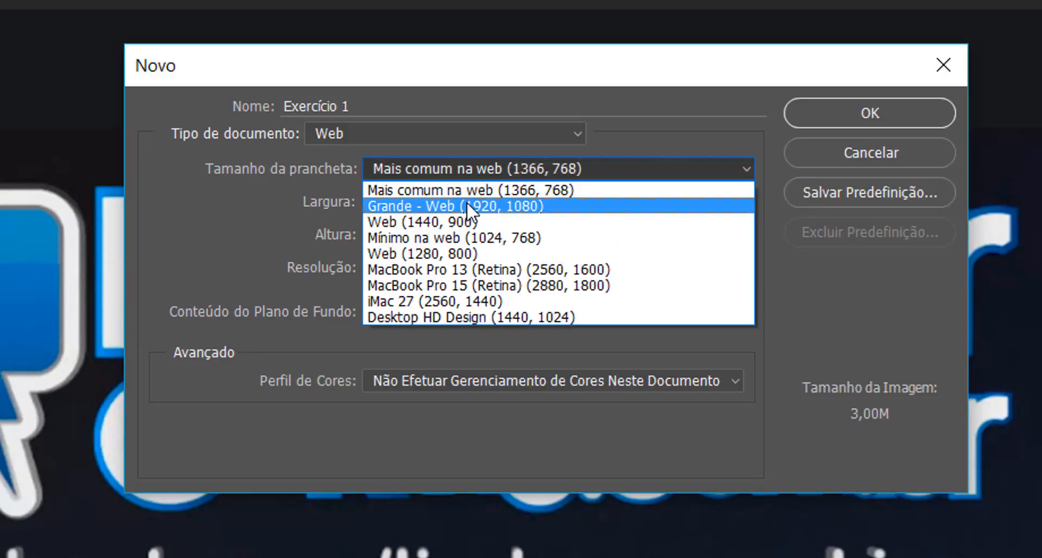
left_click(505, 206)
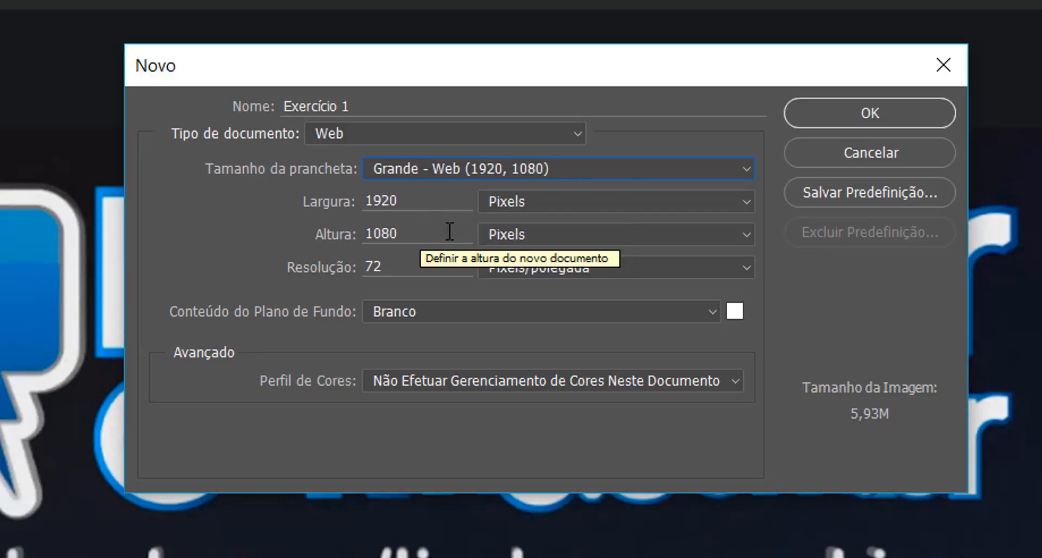
left_click(406, 267)
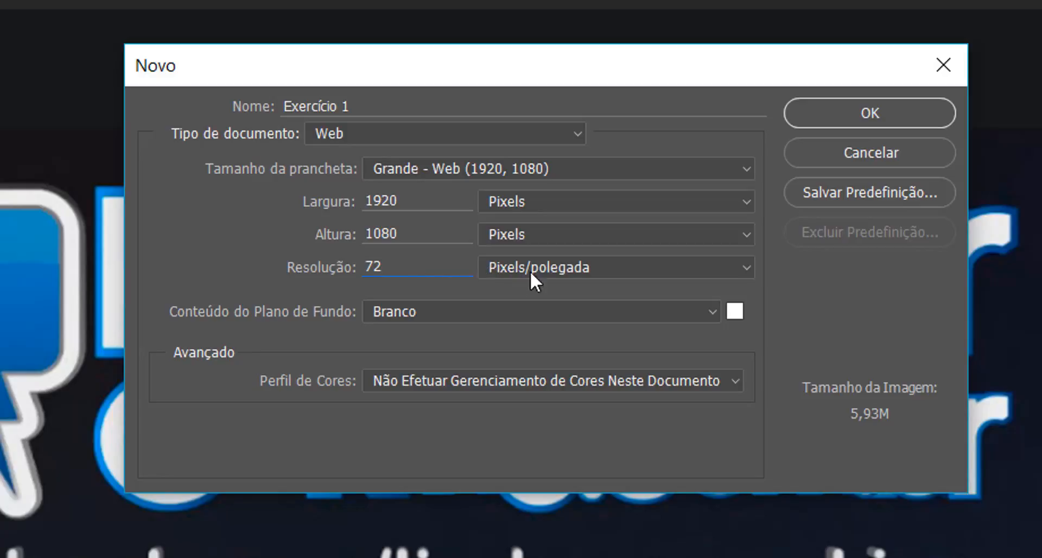
Step: Switch the document type to Papel internacional and back to Web
left_click(434, 134)
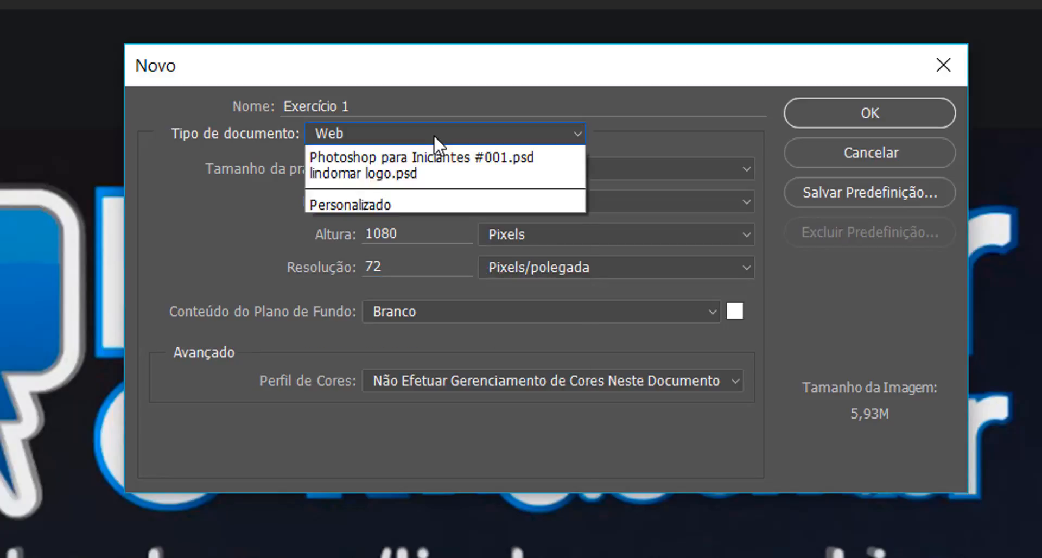
left_click(414, 267)
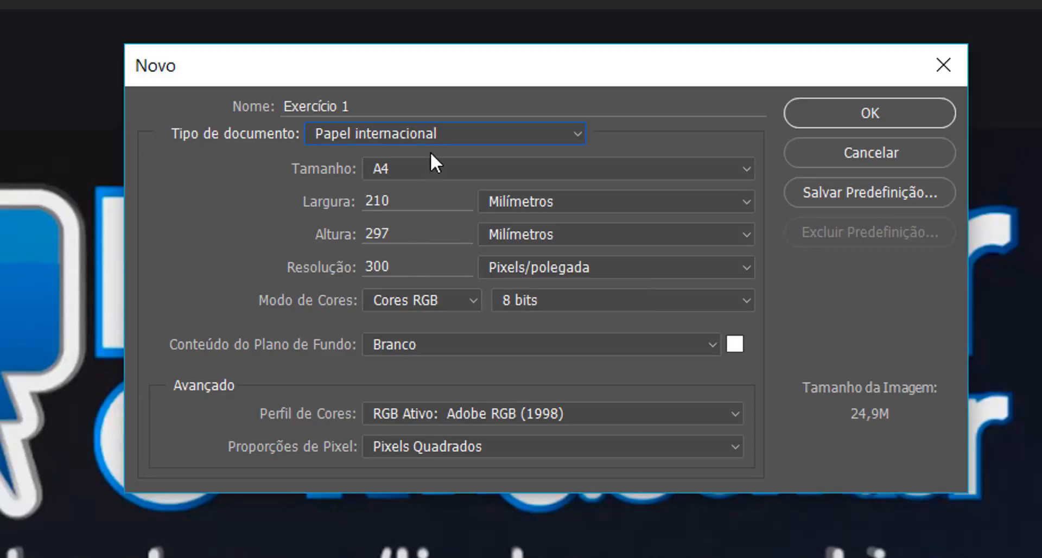
left_click(431, 130)
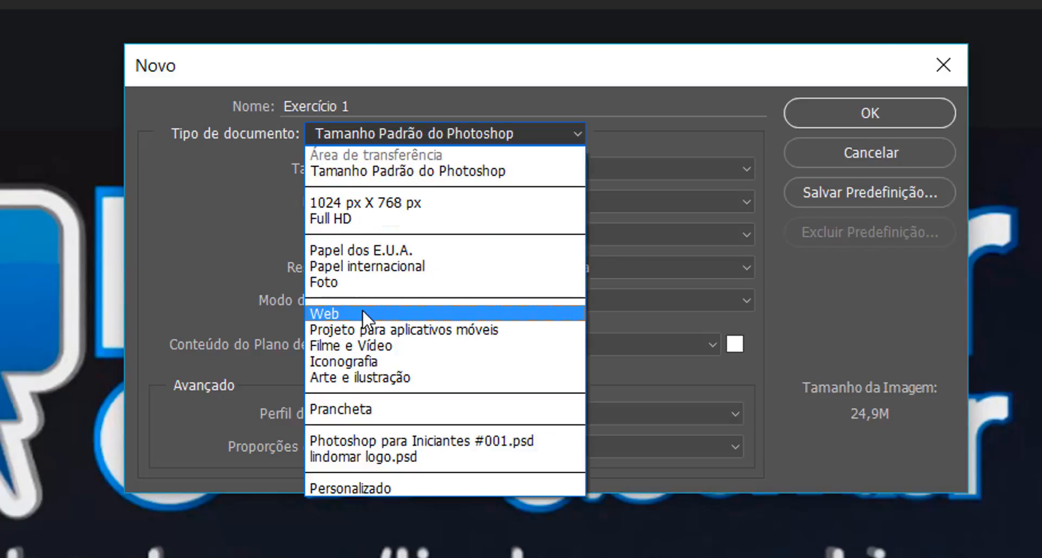
left_click(363, 313)
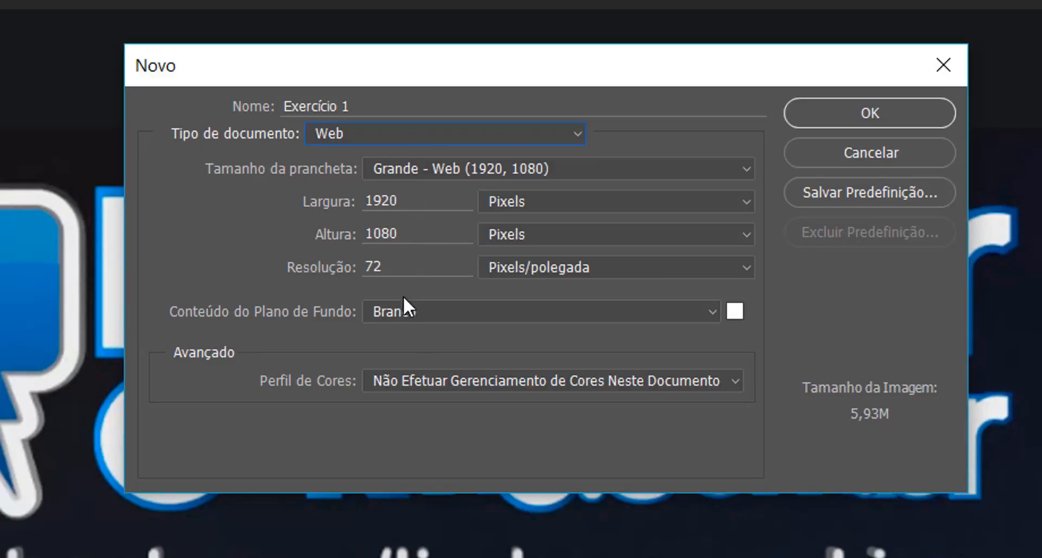
Step: Switch the document type to Papel internacional and review the color mode options
left_click(380, 131)
left_click(390, 266)
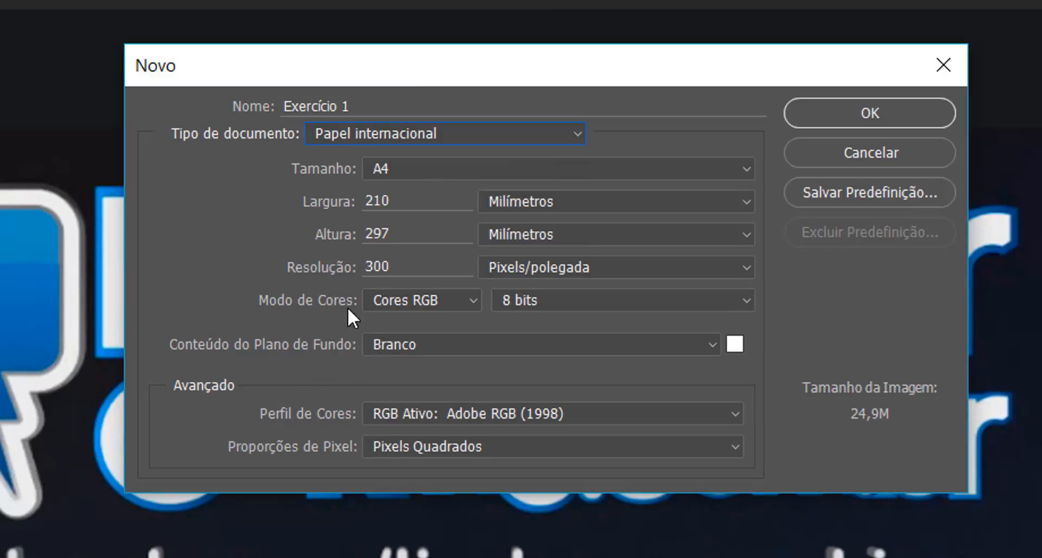
left_click(434, 298)
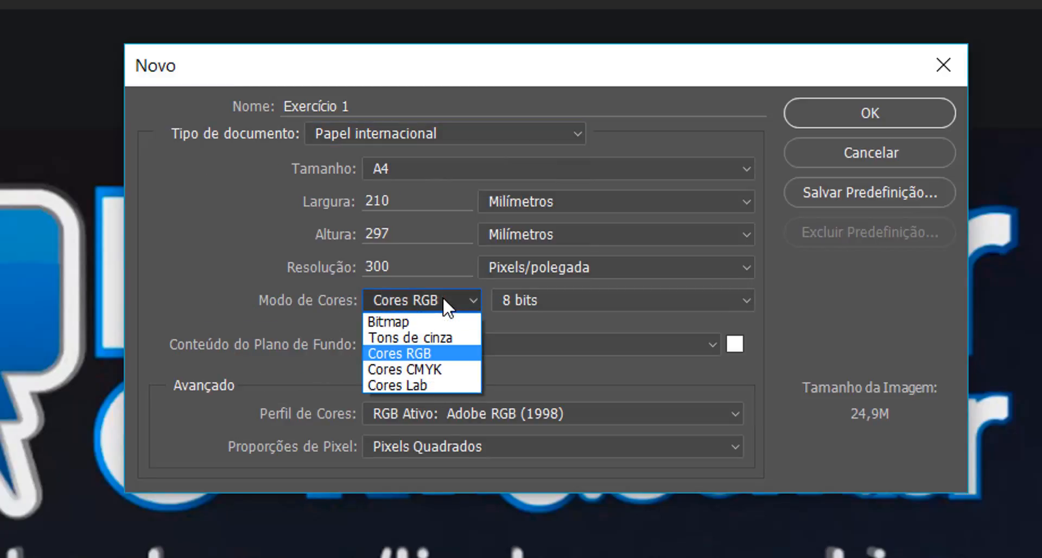
left_click(442, 296)
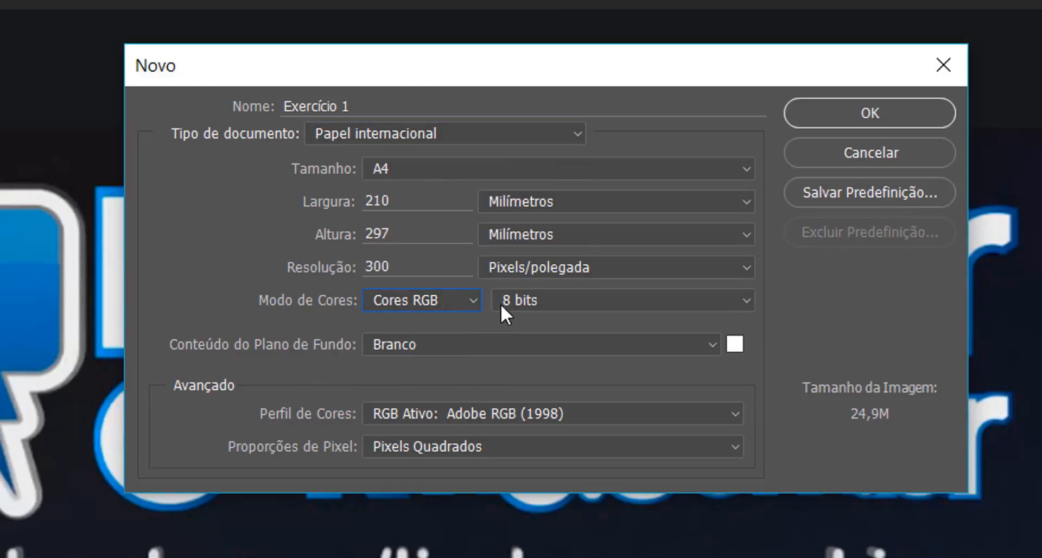
Step: Switch the document type back to Web, create the document, and dismiss the GPU settings notice
left_click(439, 132)
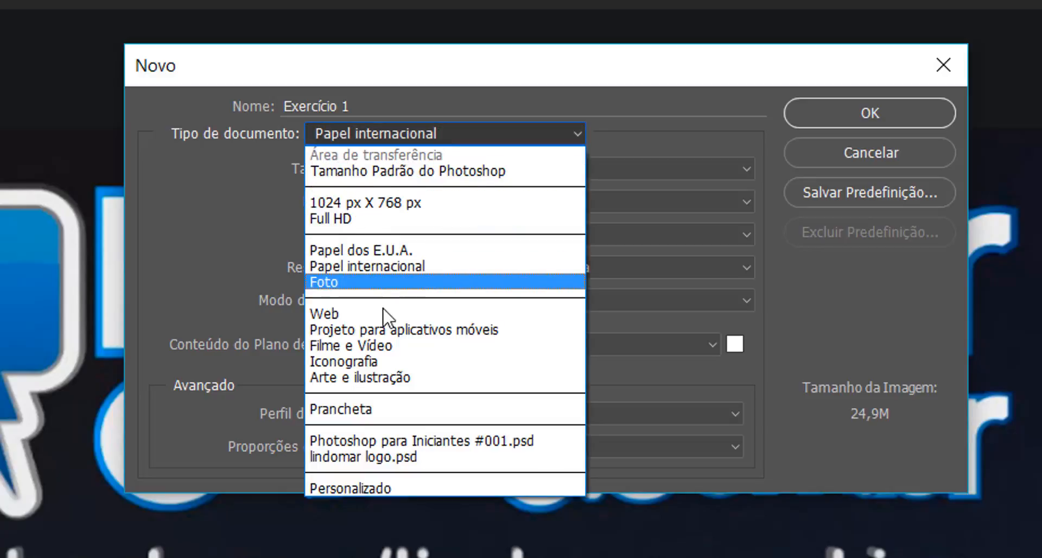
left_click(383, 312)
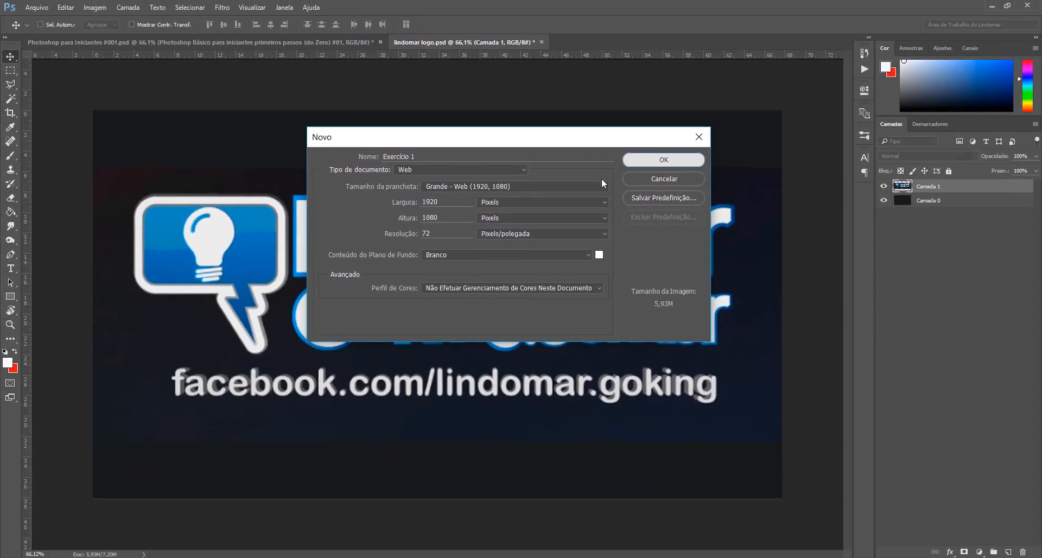
key("Escape")
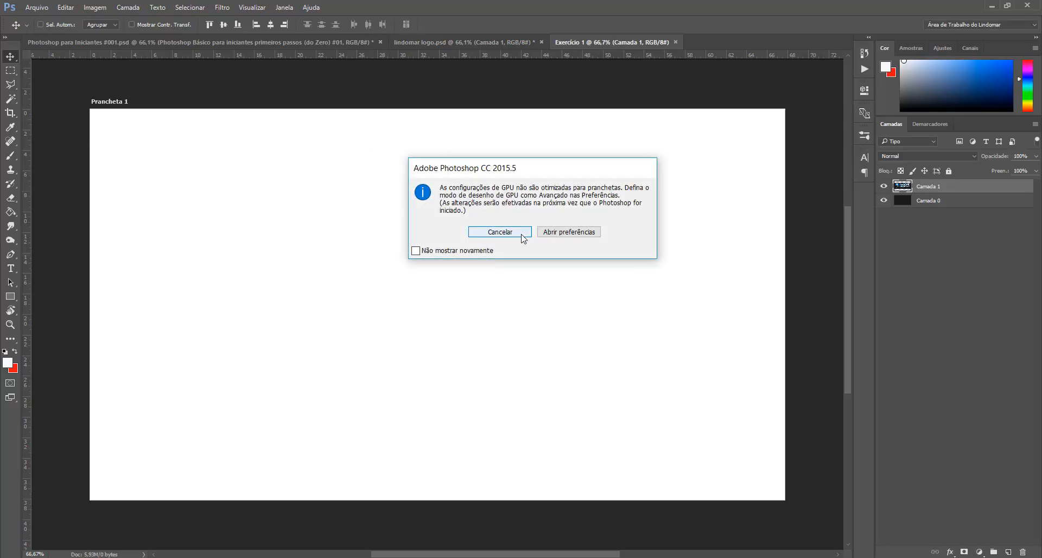
left_click(488, 234)
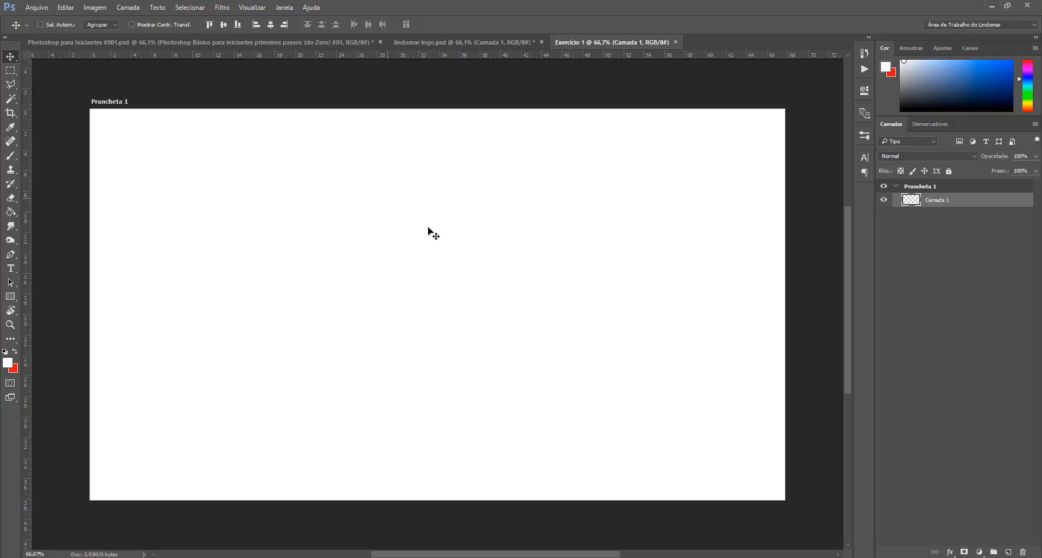
Step: Open and close the Device Preview panel to look at its contents
scroll(459, 243, "down", 1)
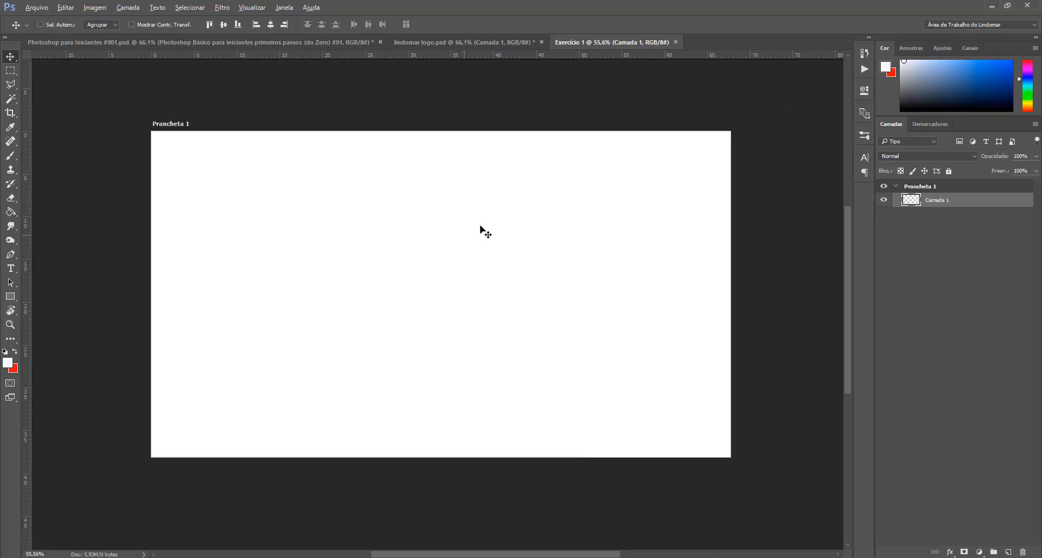
scroll(480, 227, "up", 1)
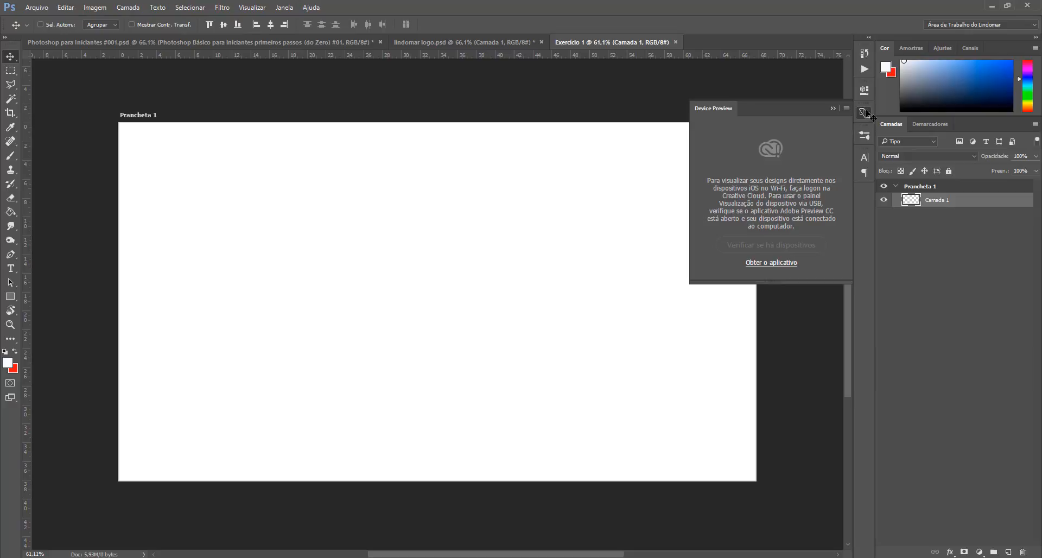
left_click(603, 182)
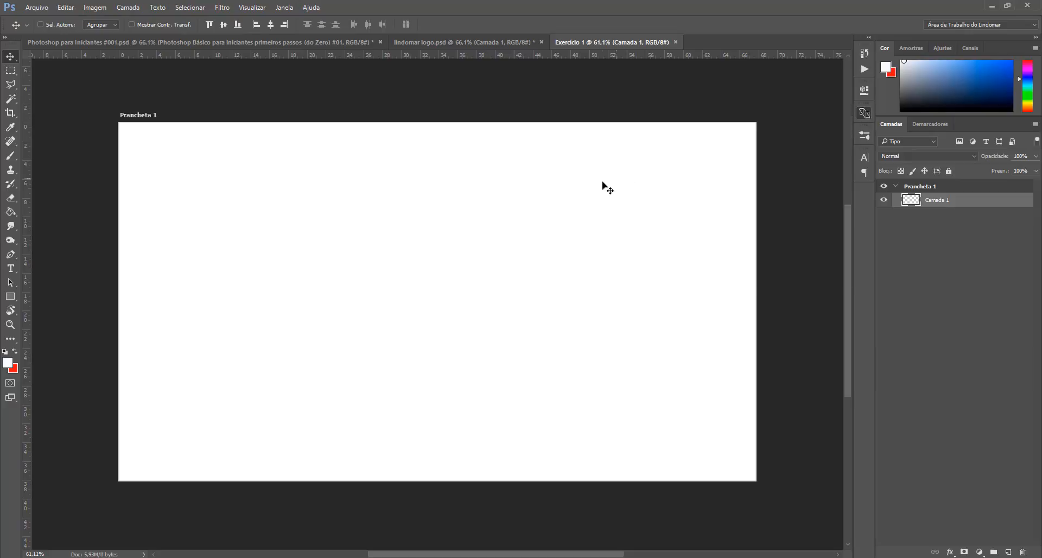
left_click(860, 111)
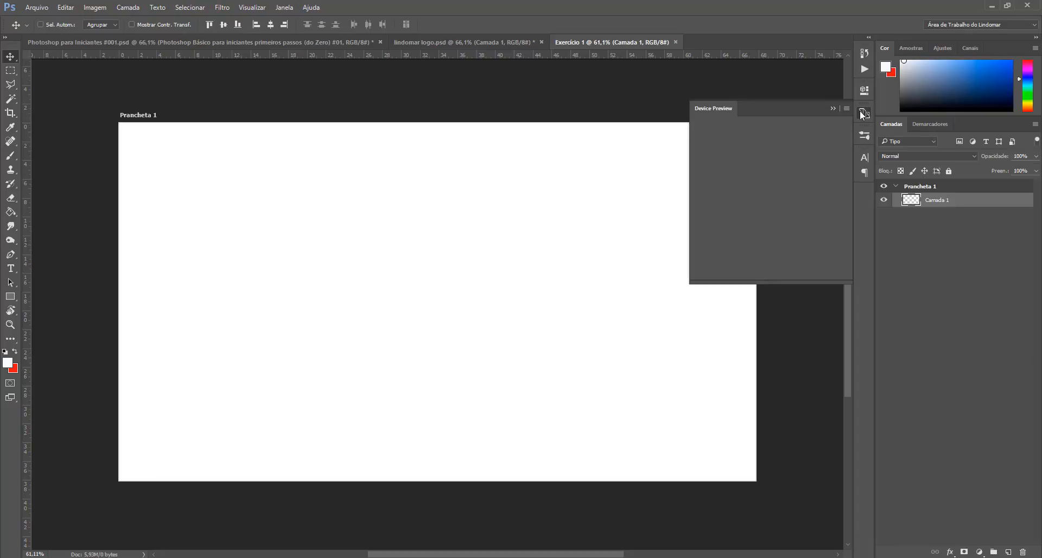
left_click(811, 295)
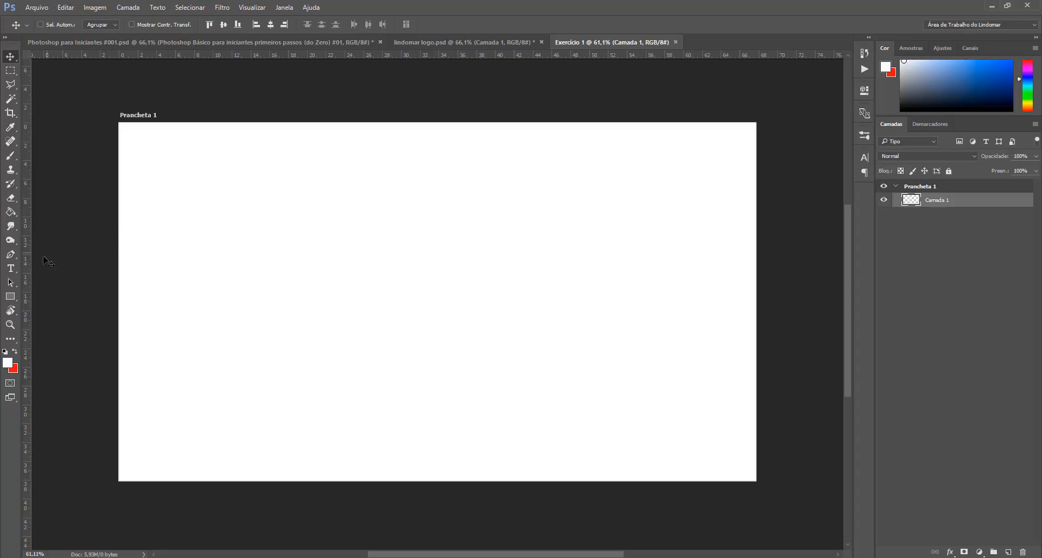
Step: Add the text "Exercício 1" on the artboard with the Type tool and nudge it slightly up and right
left_click(10, 268)
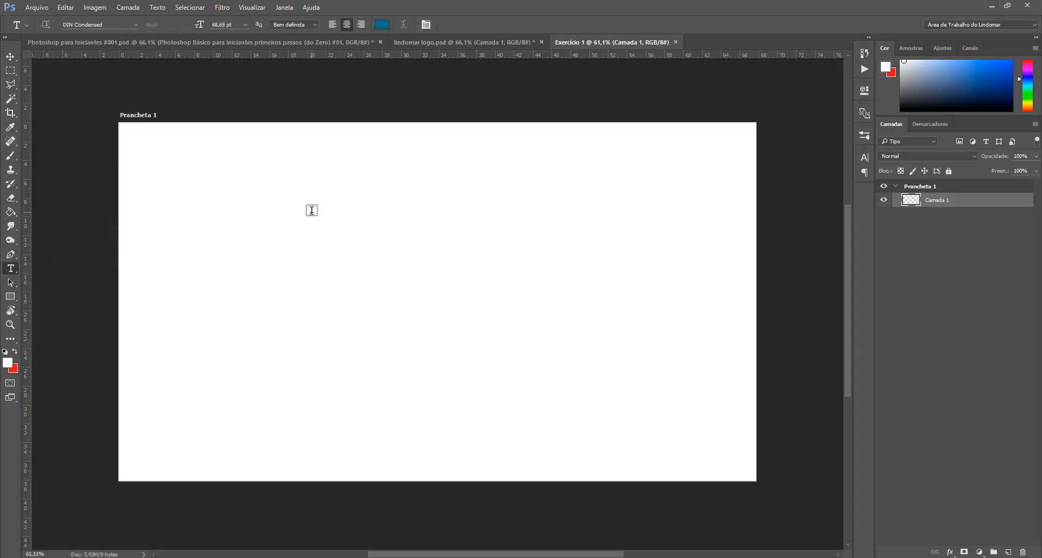
left_click(364, 226)
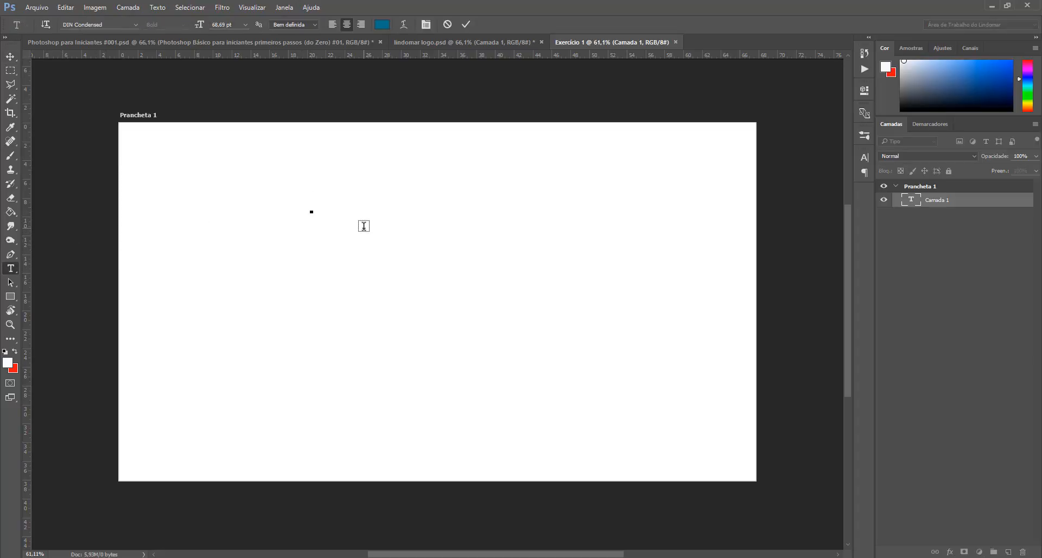
type("Exercío")
key("BackSpace")
key("BackSpace")
type("cio 1")
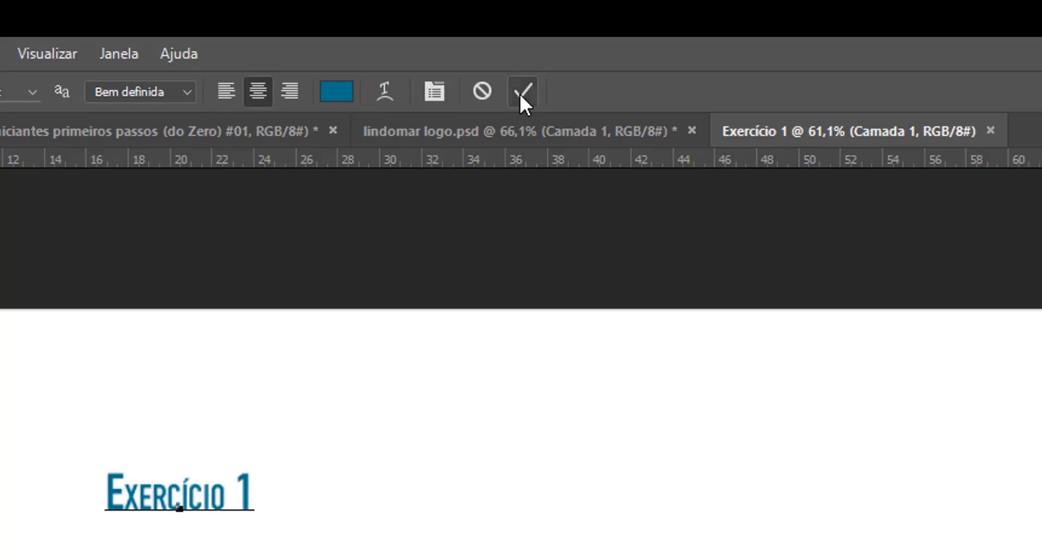
left_click(520, 92)
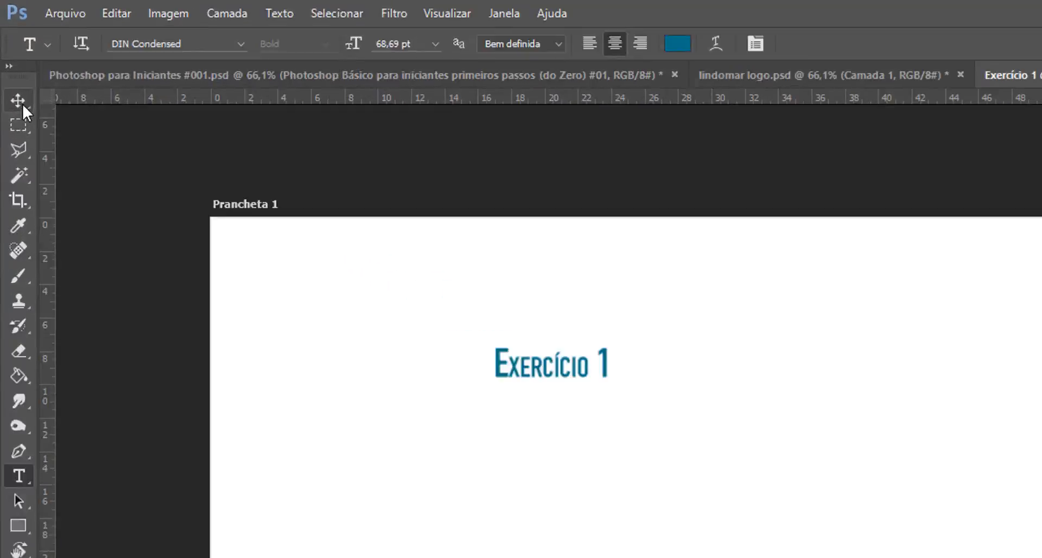
left_click(11, 58)
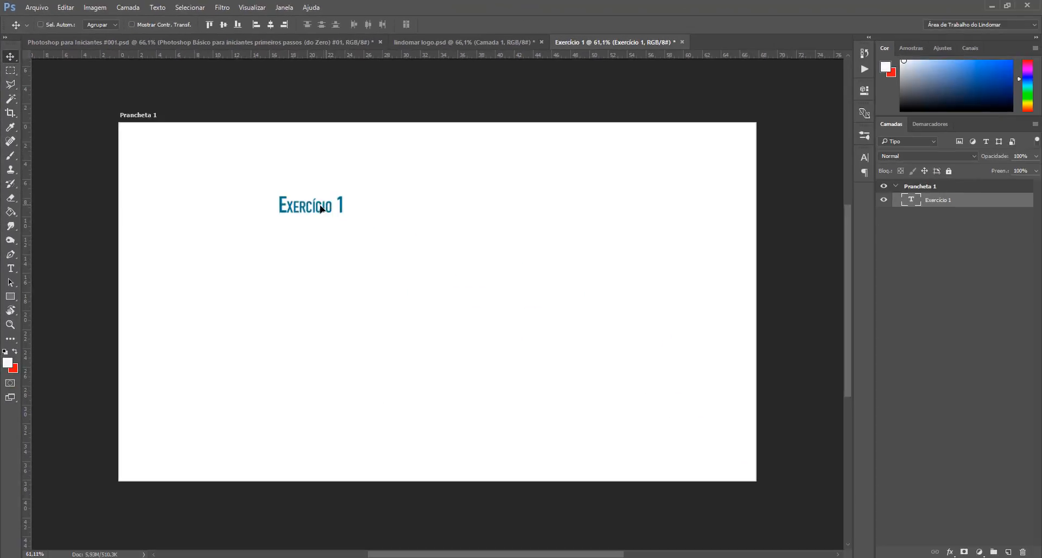
left_click_drag(321, 208, 331, 189)
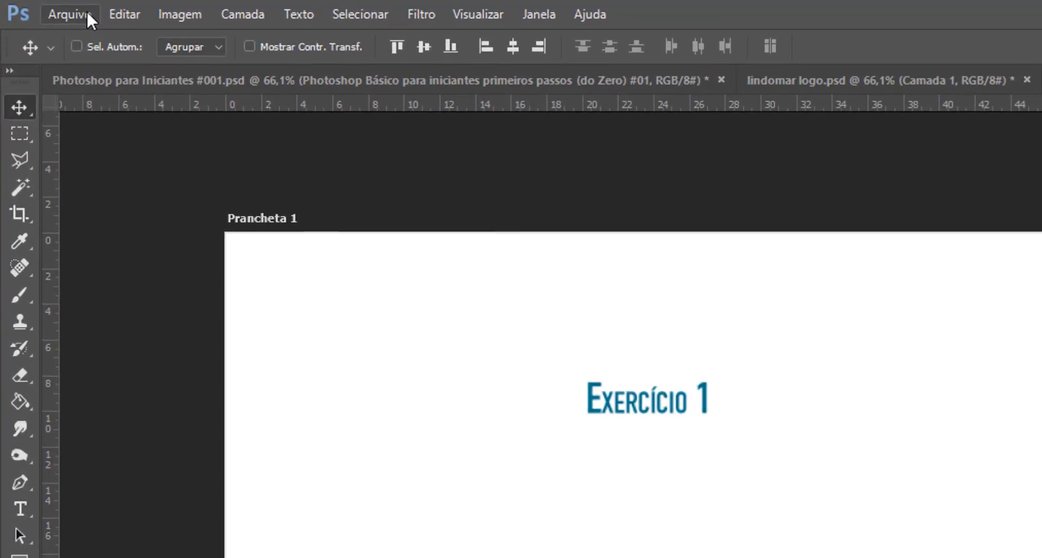
Step: Place the image 6777867-blue-abstract-background.jpg from the Imagens folder as an embedded object
left_click(46, 8)
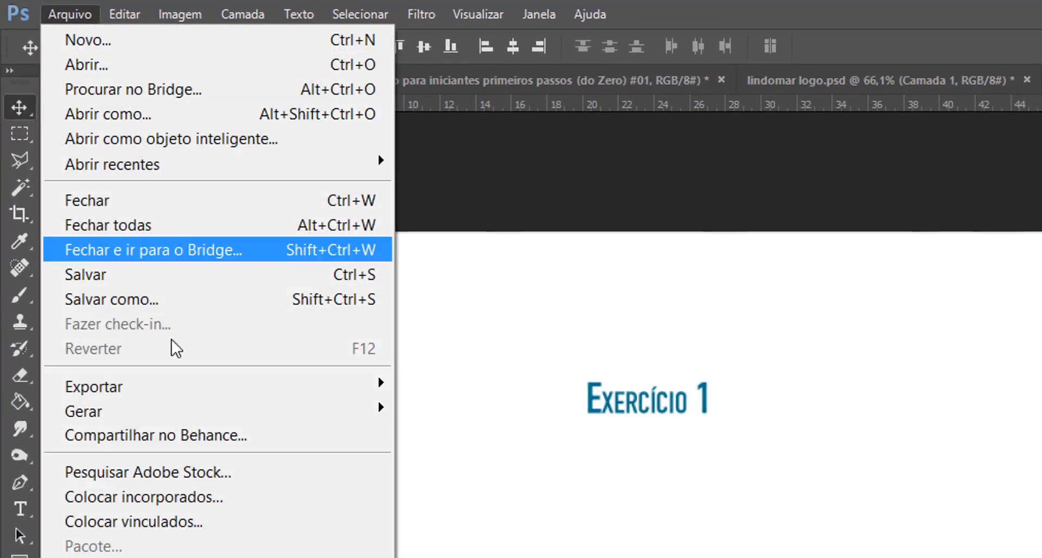
left_click(215, 498)
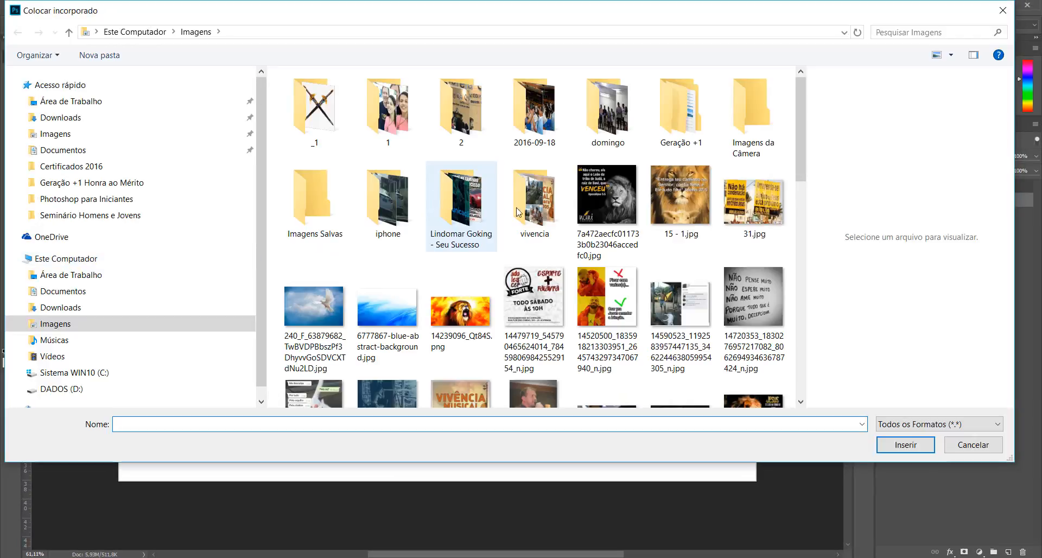
mouse_move(802, 122)
left_mouse_down()
mouse_move(797, 229)
mouse_move(798, 118)
mouse_move(797, 131)
left_mouse_up()
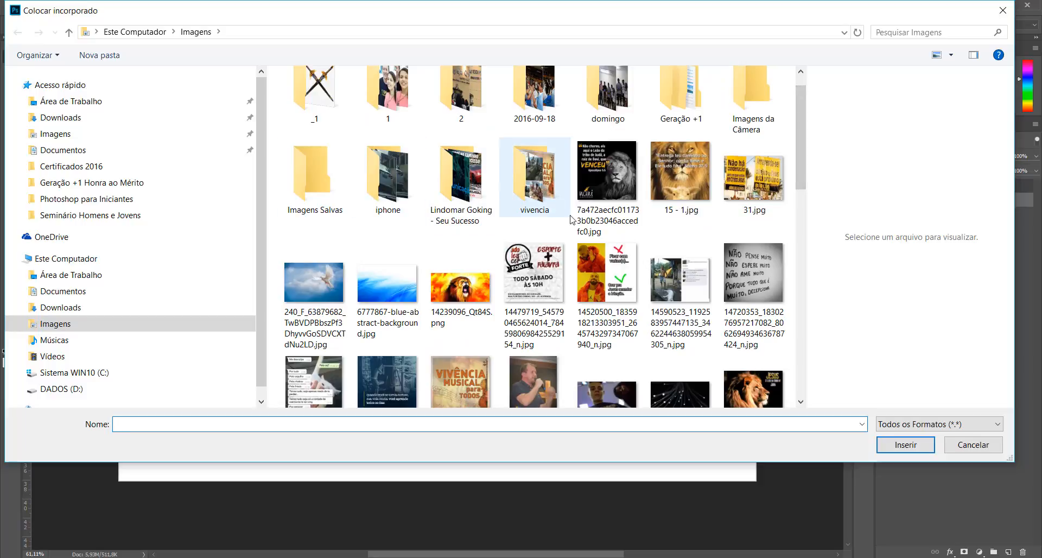
mouse_move(800, 121)
left_mouse_down()
mouse_move(800, 106)
mouse_move(799, 129)
left_mouse_up()
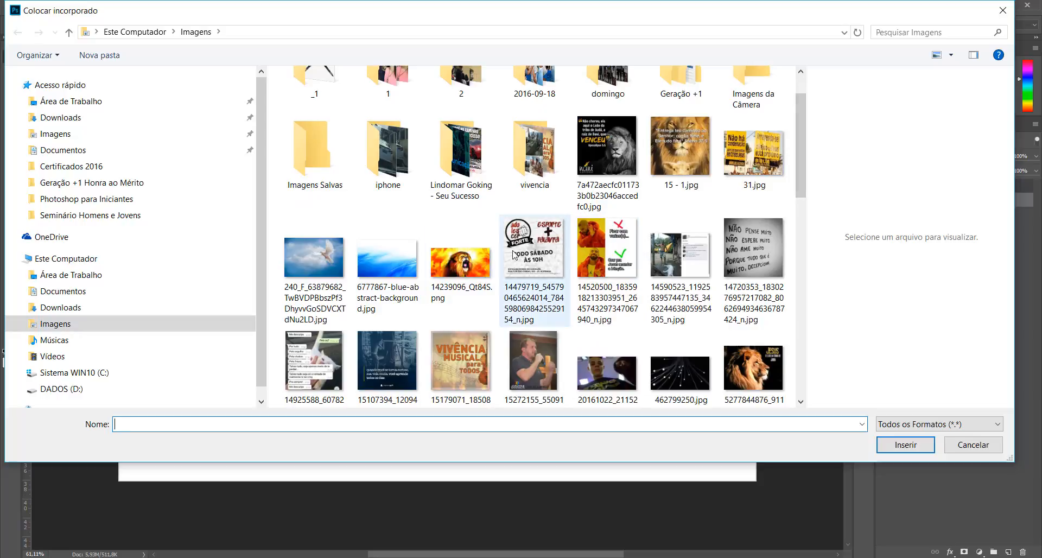
mouse_move(397, 266)
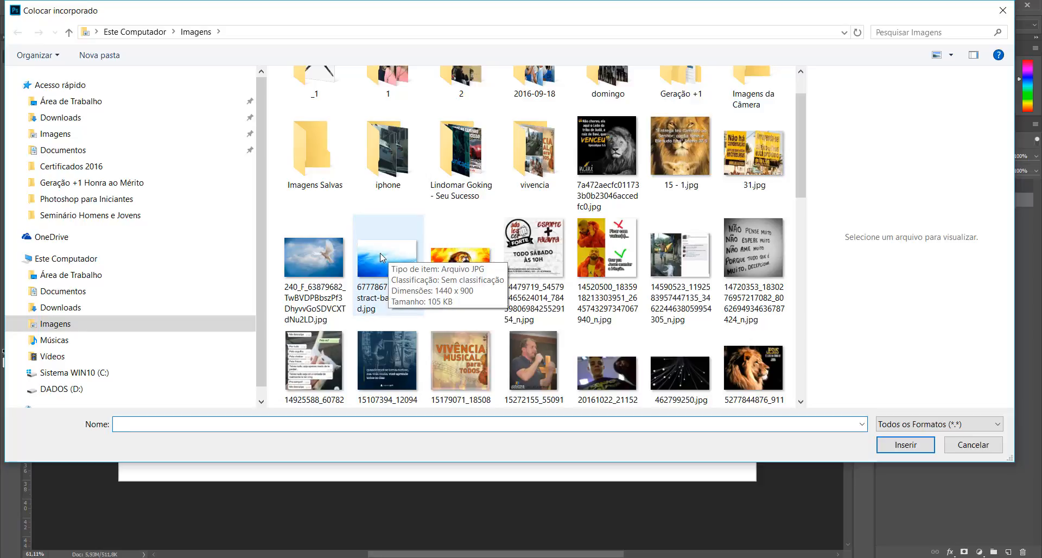
left_click(407, 255)
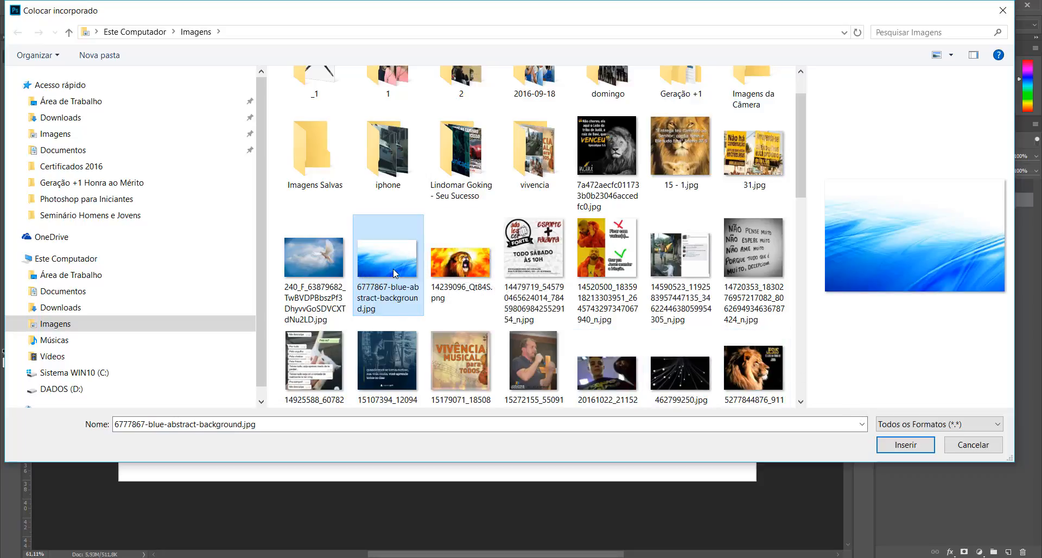
left_click(921, 449)
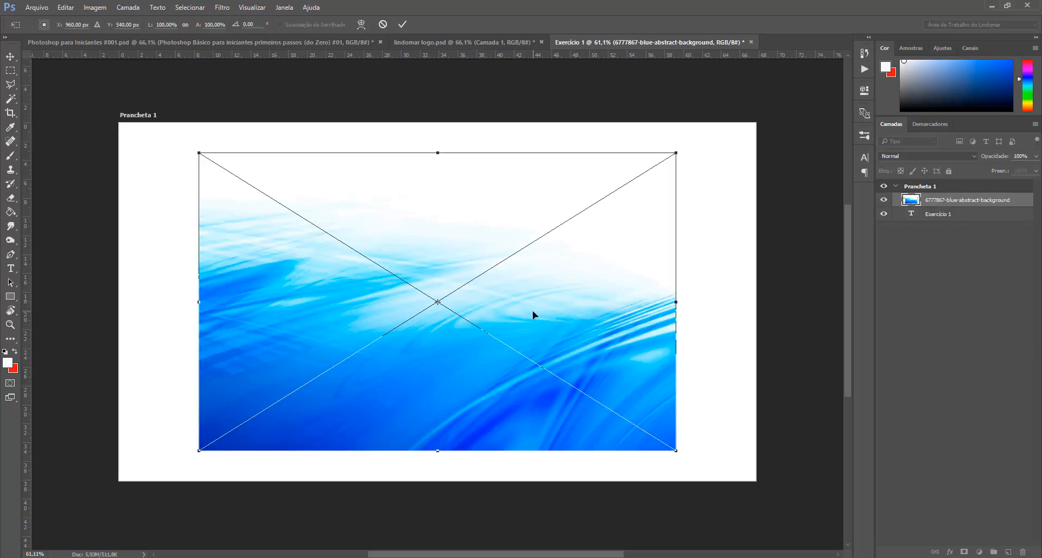
Step: Move and scale the placed image down to fill the lower central area of the artboard, then commit and shift it up-left
left_click_drag(532, 314, 586, 328)
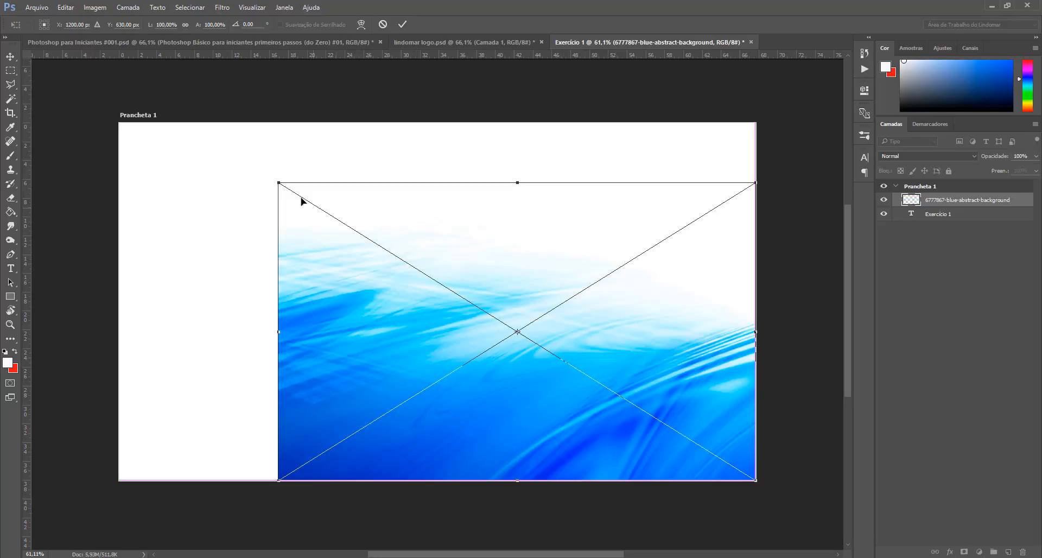
mouse_move(281, 183)
left_mouse_down()
mouse_move(327, 188)
mouse_move(289, 202)
mouse_move(285, 191)
left_mouse_up()
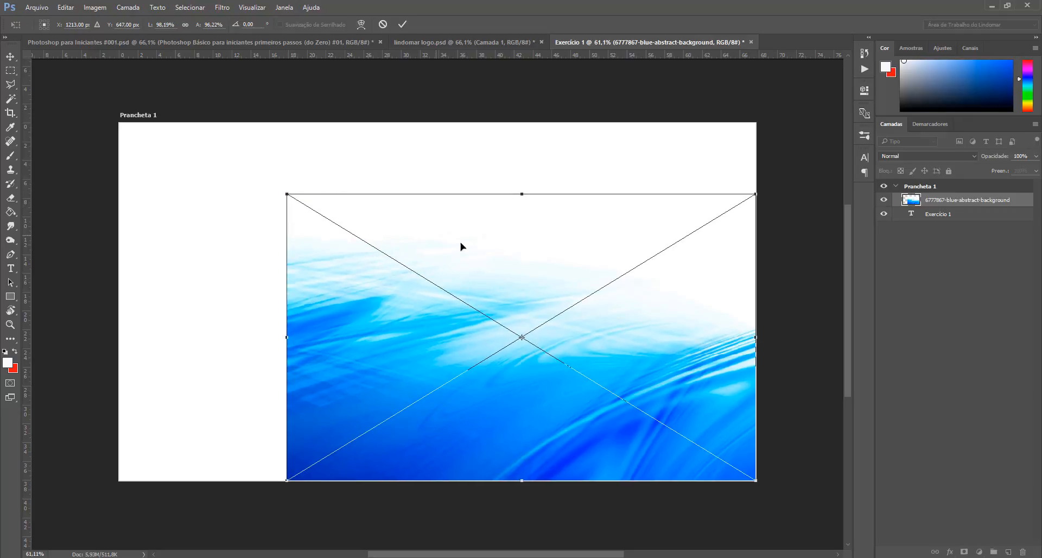
left_click_drag(480, 251, 445, 233)
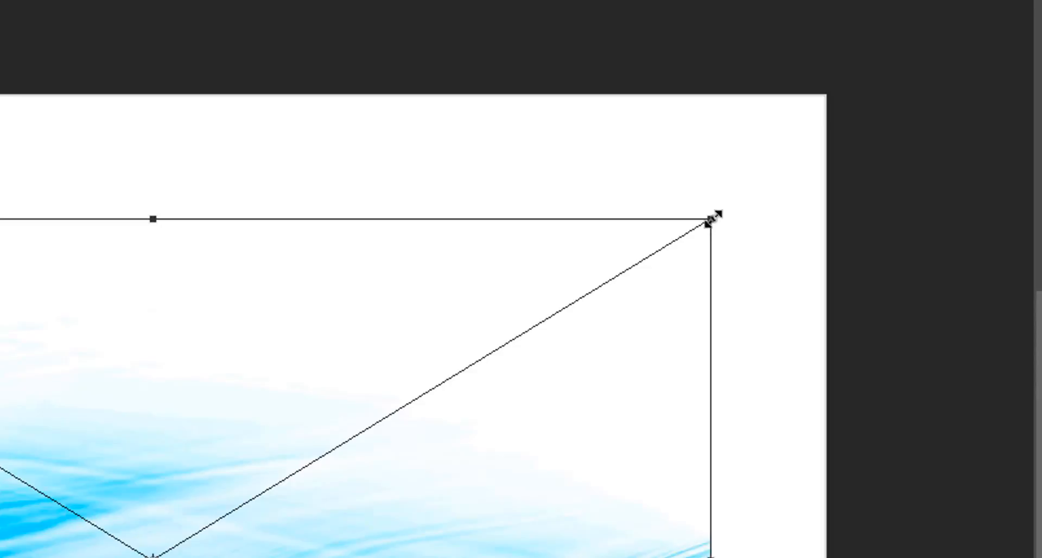
left_click_drag(712, 219, 685, 173)
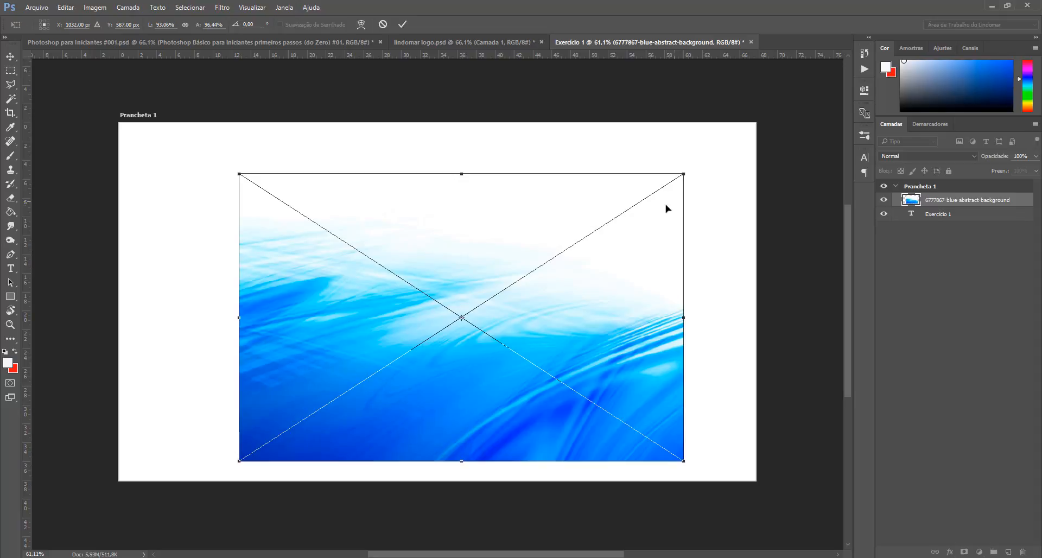
left_click_drag(687, 318, 563, 318)
mouse_move(400, 175)
left_mouse_down()
mouse_move(402, 266)
mouse_move(404, 175)
left_mouse_up()
left_click_drag(563, 322, 697, 314)
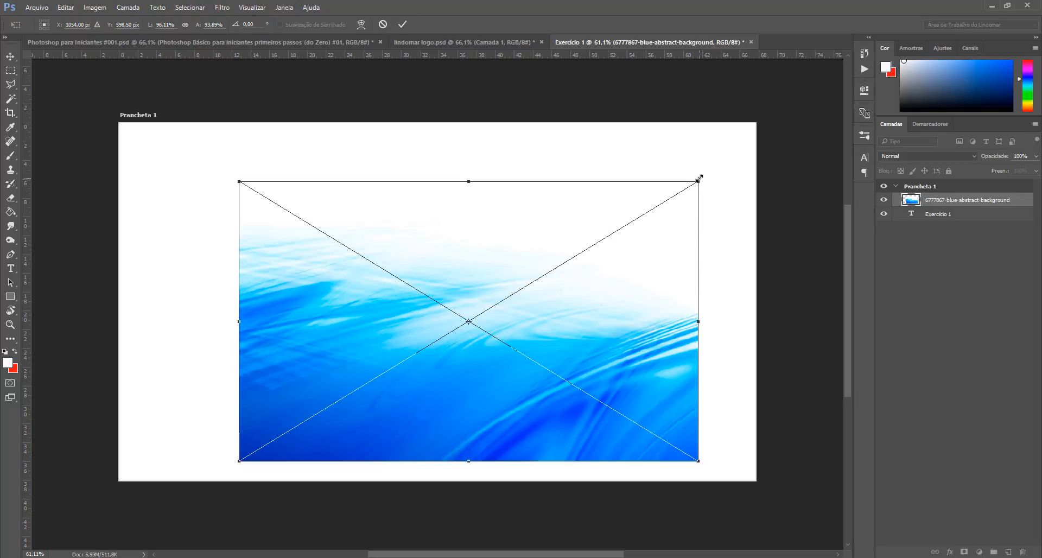
left_click_drag(699, 184, 664, 188)
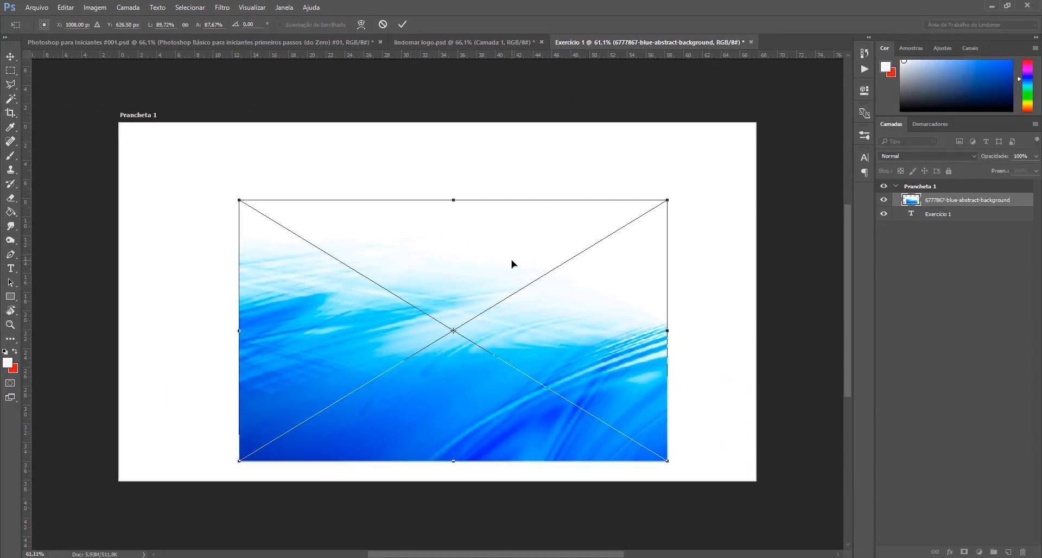
key("Return")
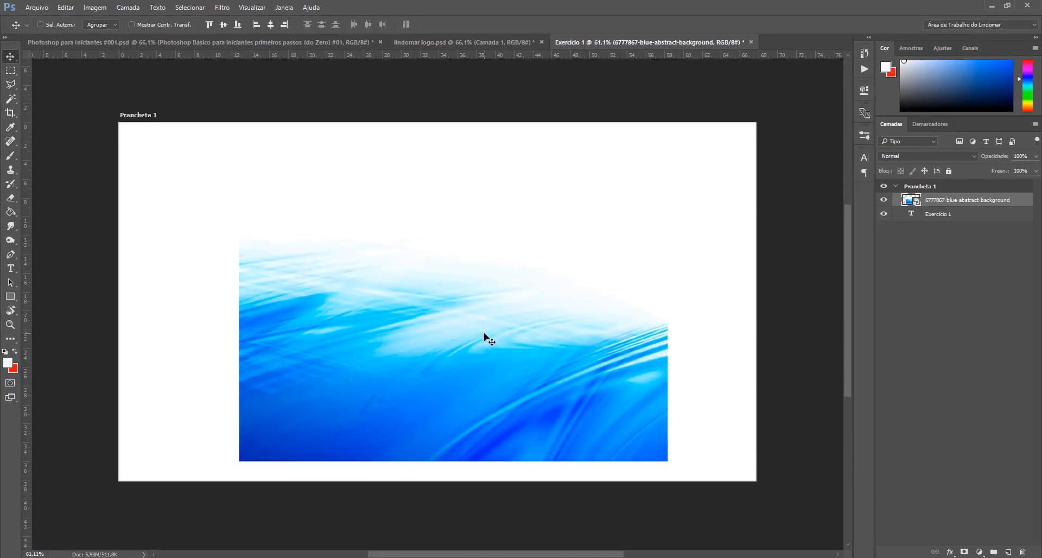
mouse_move(456, 318)
left_mouse_down()
mouse_move(493, 328)
mouse_move(456, 328)
mouse_move(449, 303)
mouse_move(450, 313)
left_mouse_up()
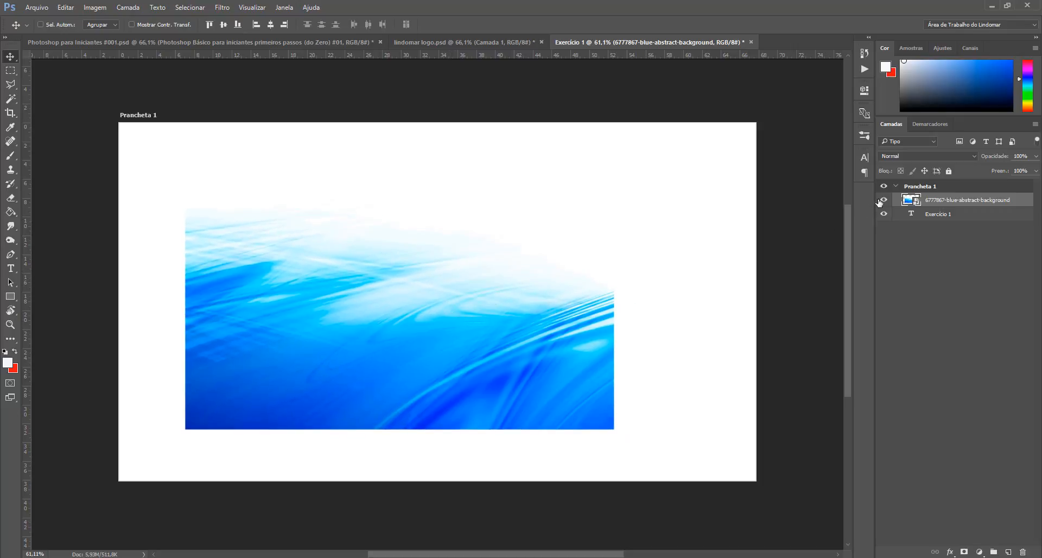
Step: Toggle the image layer's visibility off and on, then move it below the Exercício 1 text layer
left_click(883, 200)
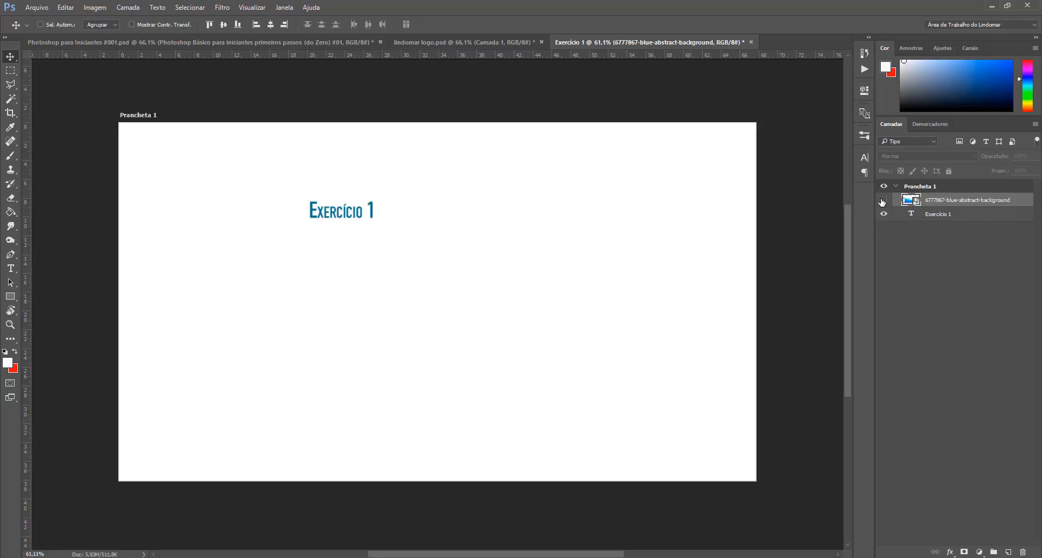
left_click(884, 200)
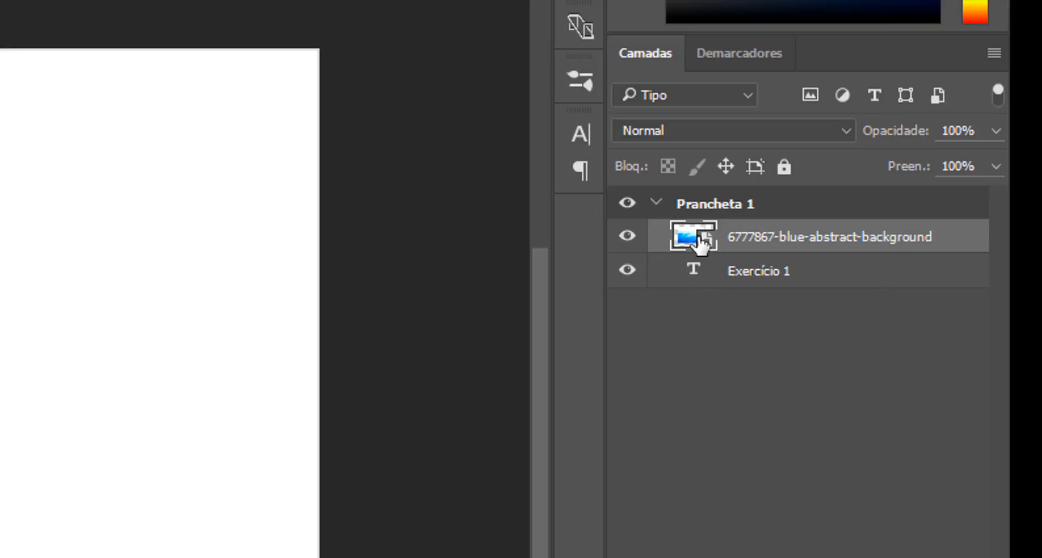
mouse_move(702, 241)
left_mouse_down()
mouse_move(693, 289)
mouse_move(701, 235)
left_mouse_up()
left_click_drag(701, 242, 766, 322)
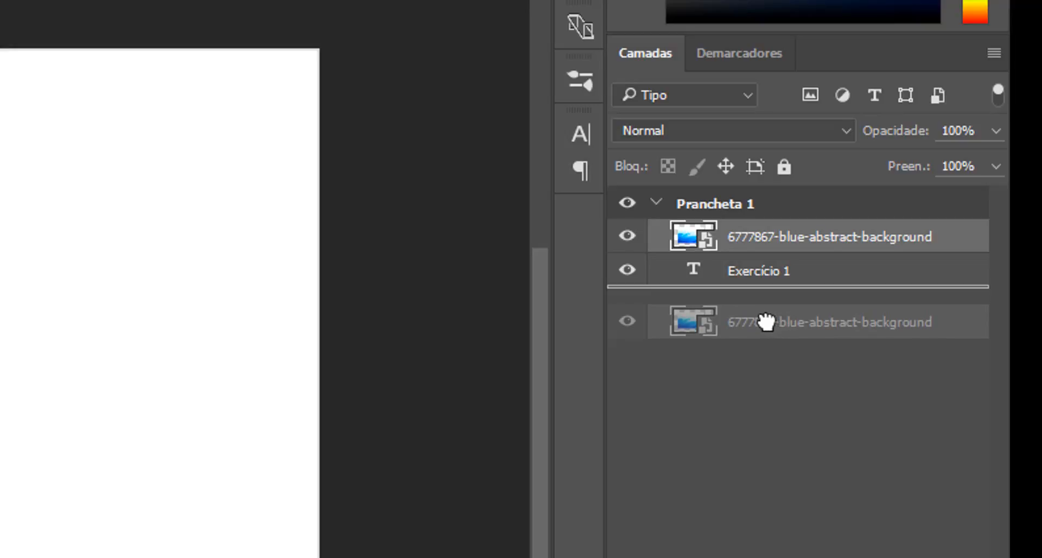
left_click_drag(766, 322, 766, 322)
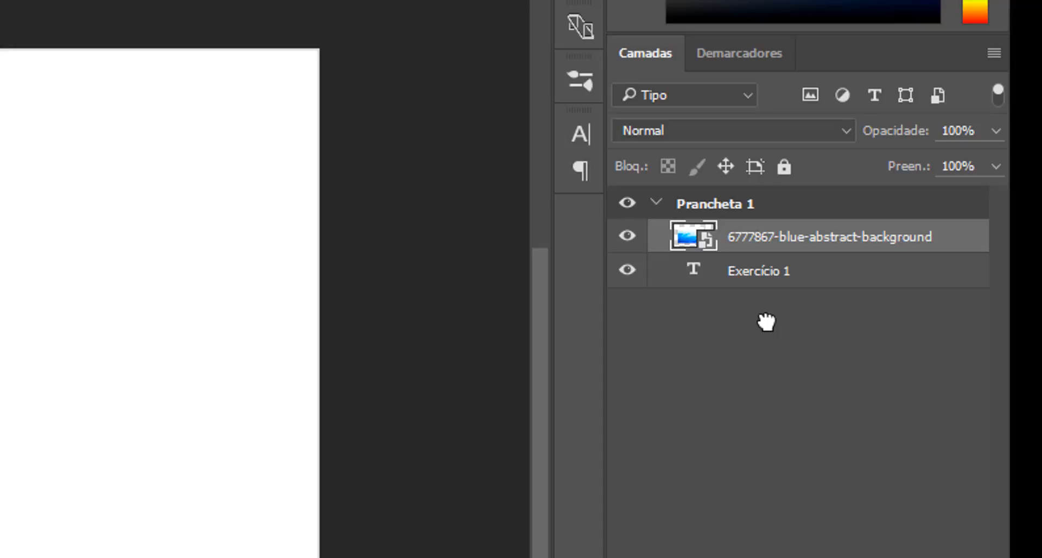
left_click_drag(718, 237, 717, 276)
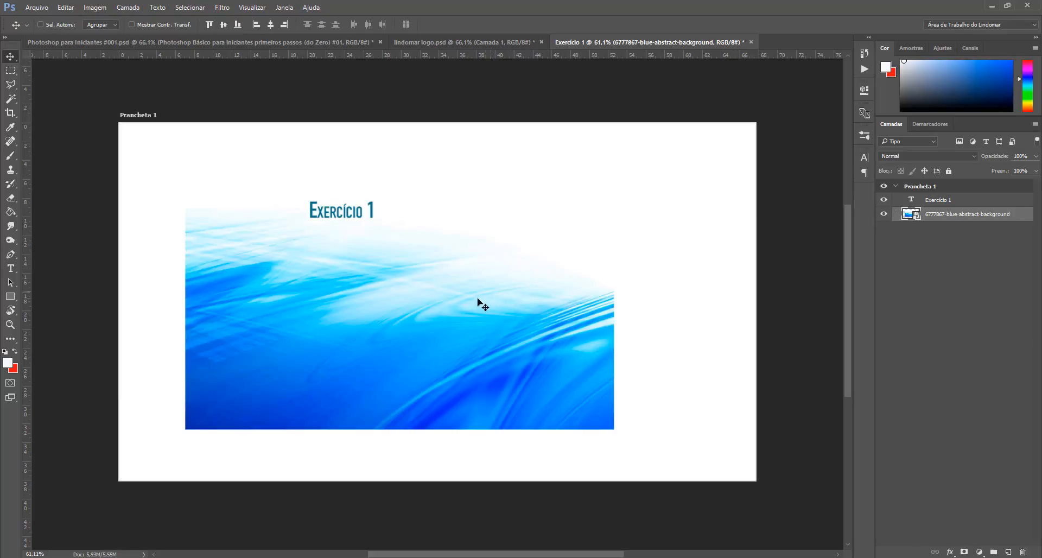
Step: Shift the background image slightly right and move the Exercício 1 text onto the blue area
left_click_drag(401, 296, 428, 301)
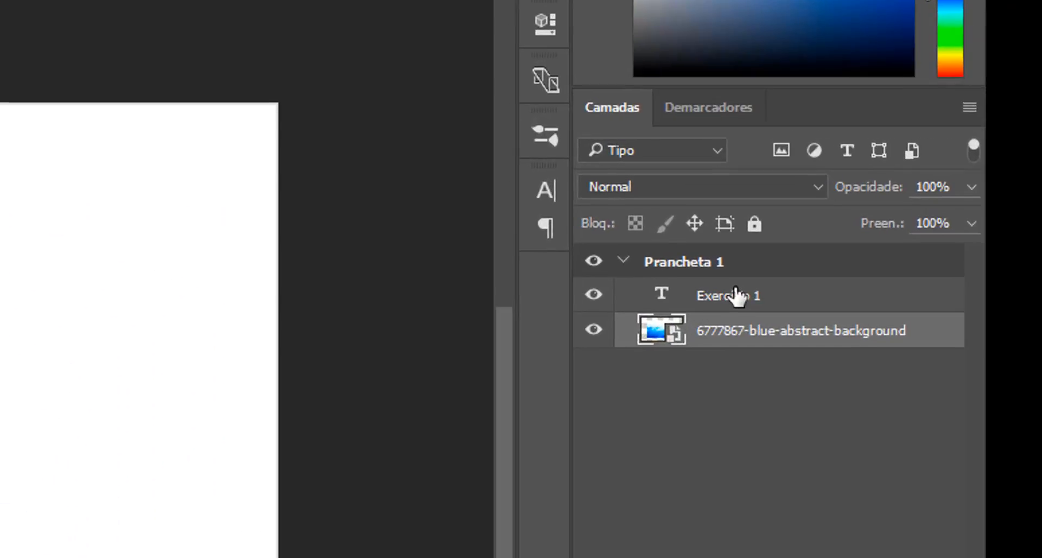
left_click(736, 296)
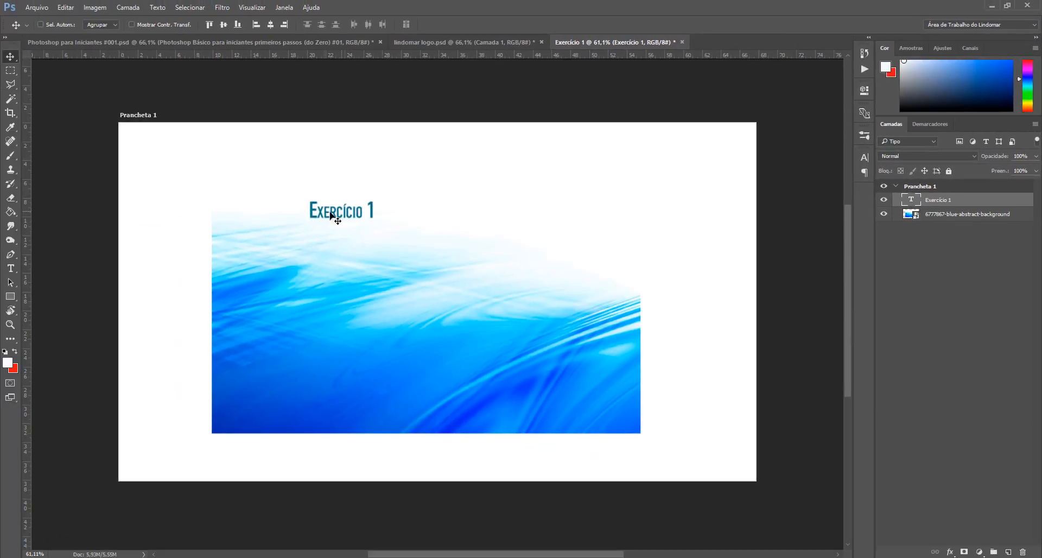
left_click_drag(332, 217, 474, 266)
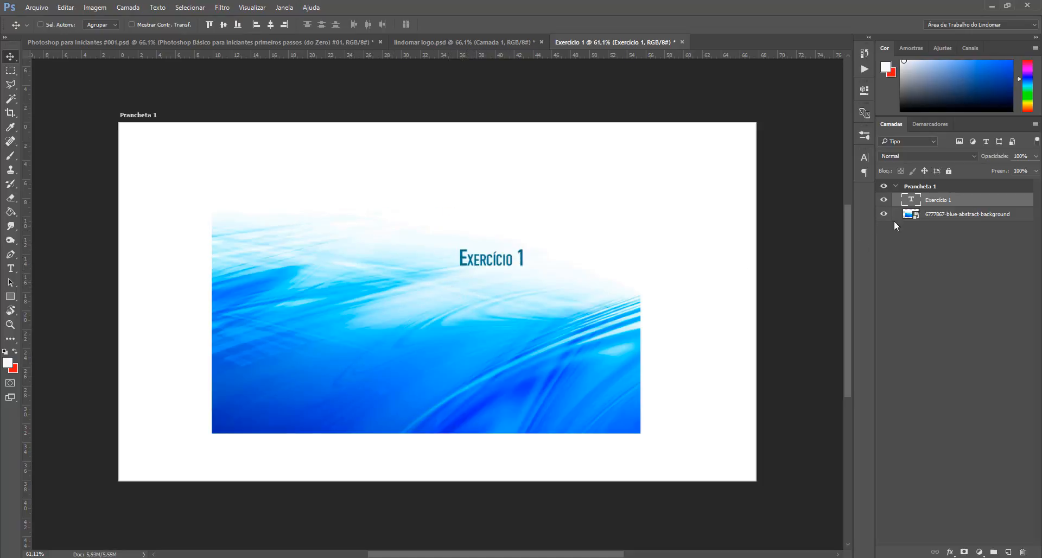
left_click(921, 216)
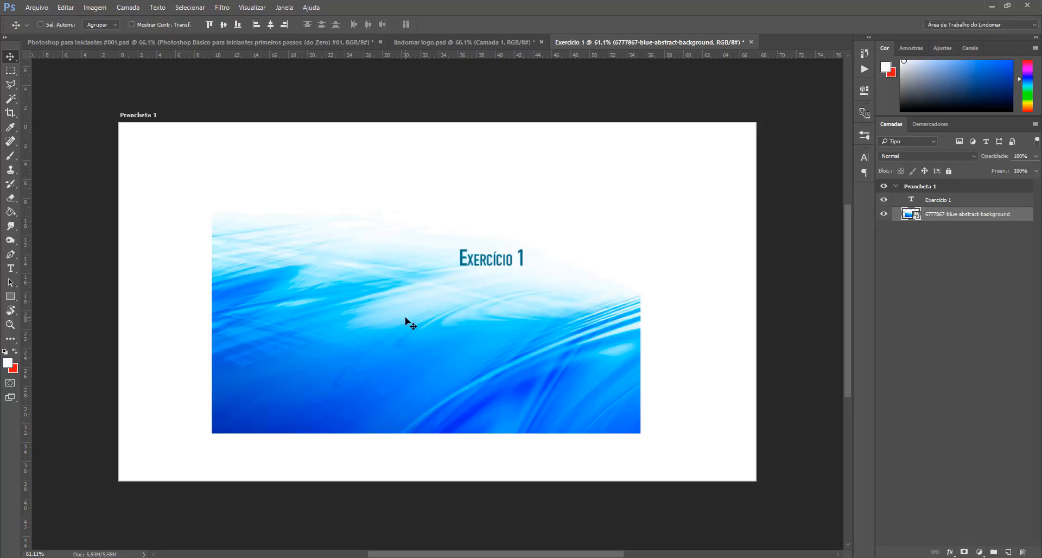
key("ctrl")
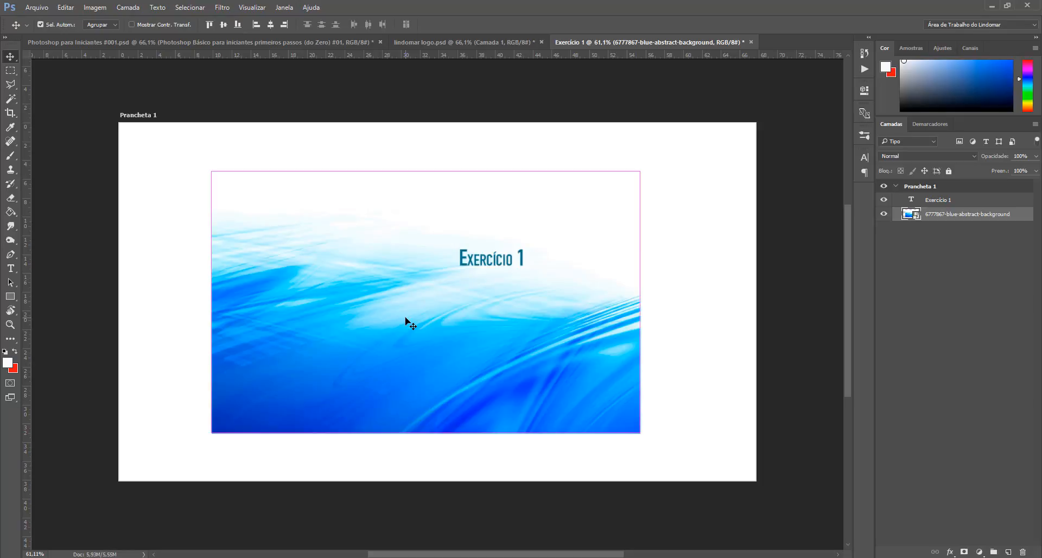
key("ctrl+t")
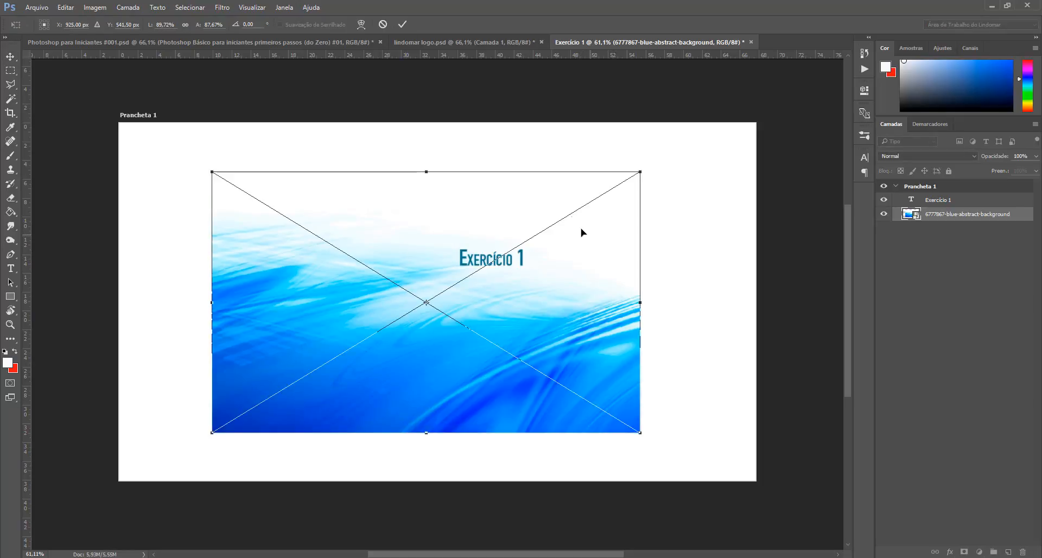
key("Return")
left_click(96, 7)
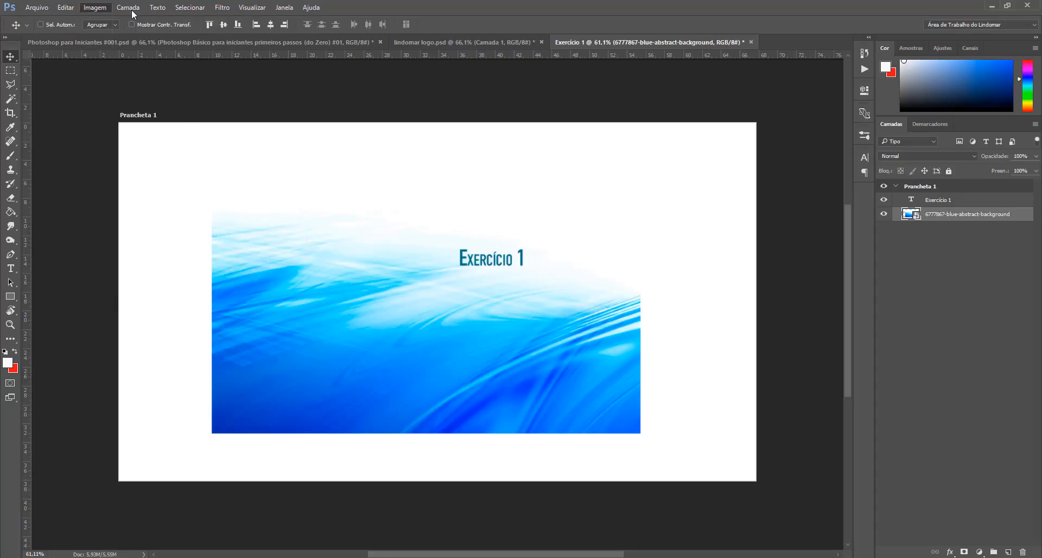
left_click(131, 8)
left_click(96, 7)
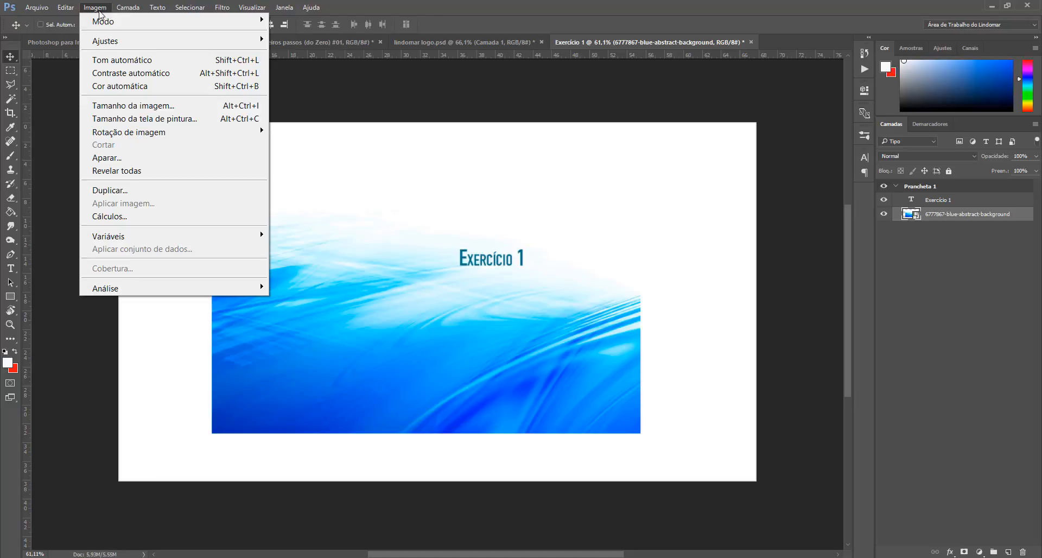
mouse_move(63, 13)
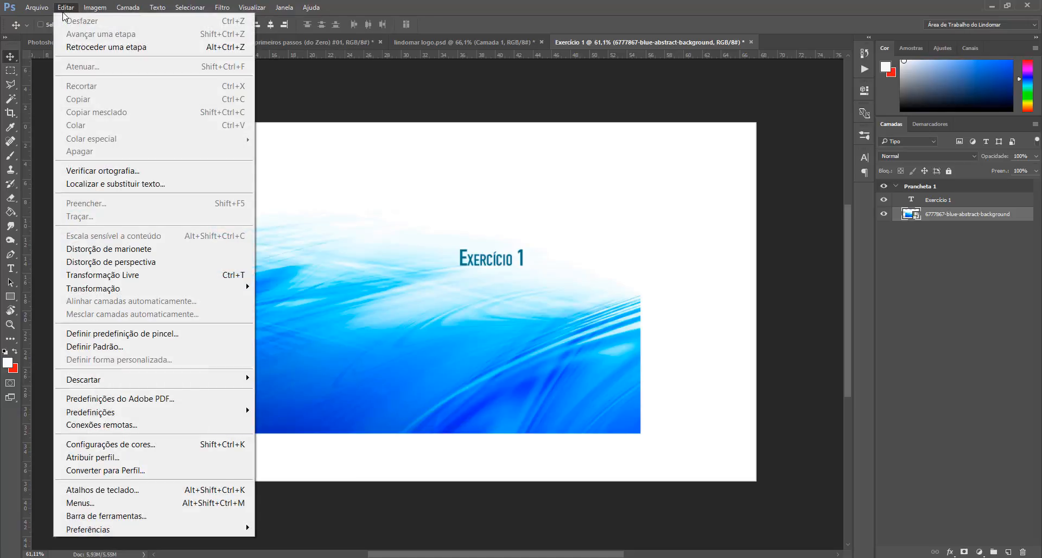
left_click(341, 85)
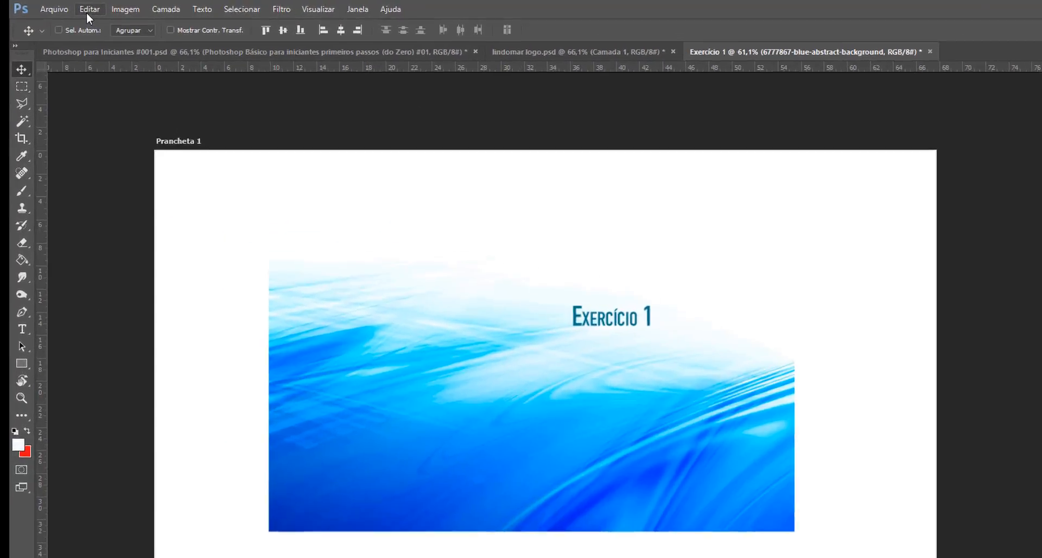
Step: Free-transform the background image, moving and enlarging it to cover the entire artboard, and commit
left_click(64, 9)
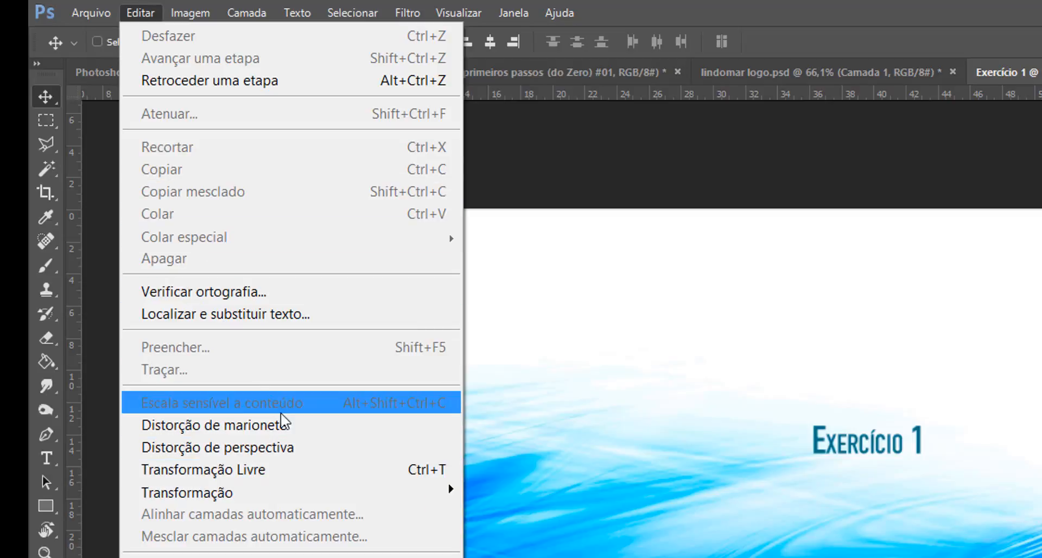
left_click(405, 468)
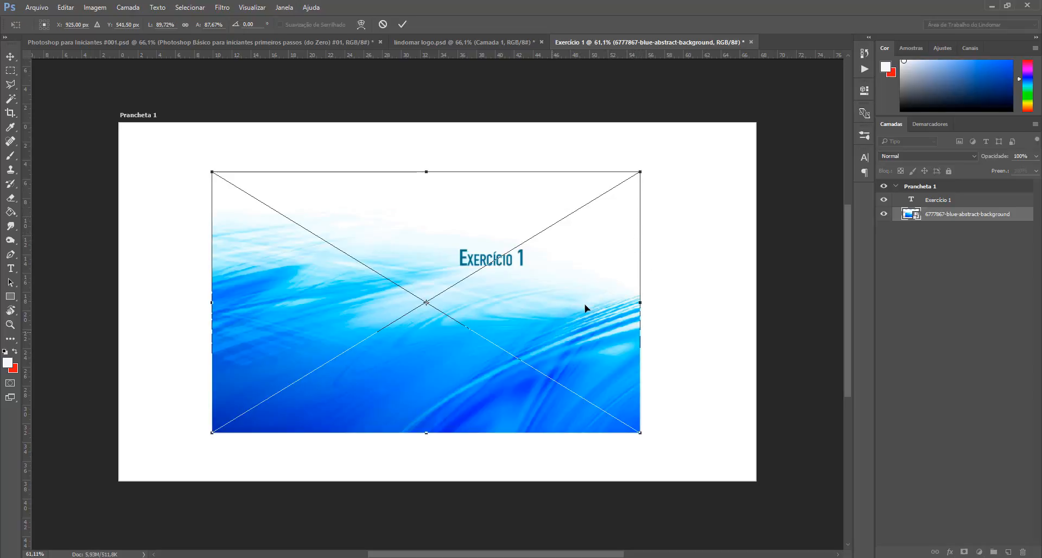
left_click_drag(554, 303, 458, 247)
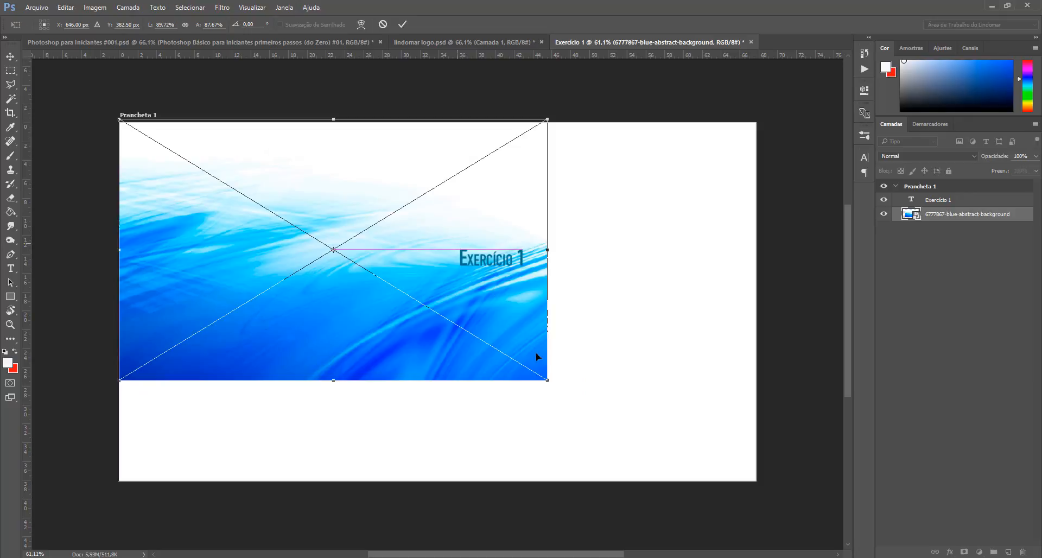
left_click_drag(548, 380, 673, 415)
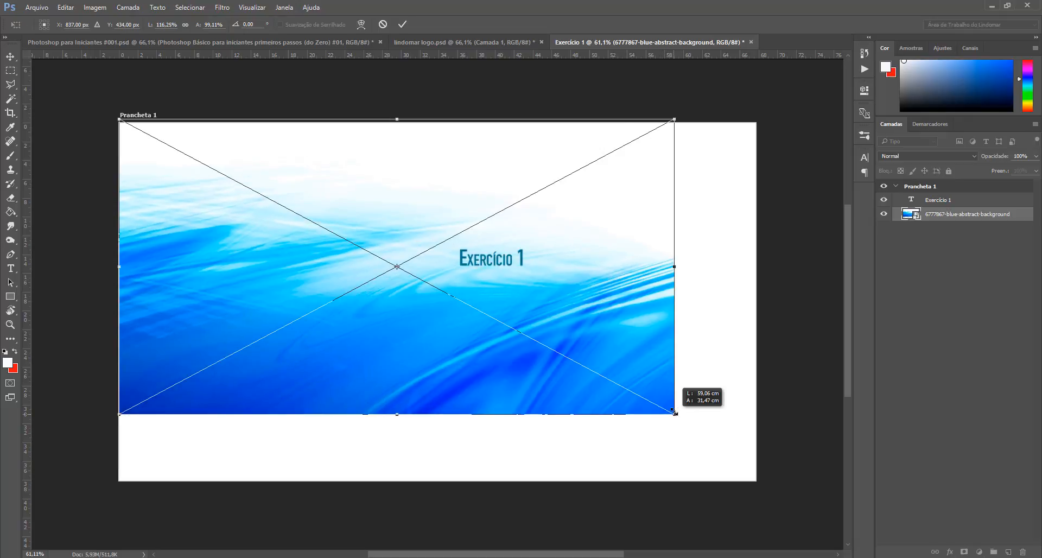
left_click_drag(676, 414, 770, 490)
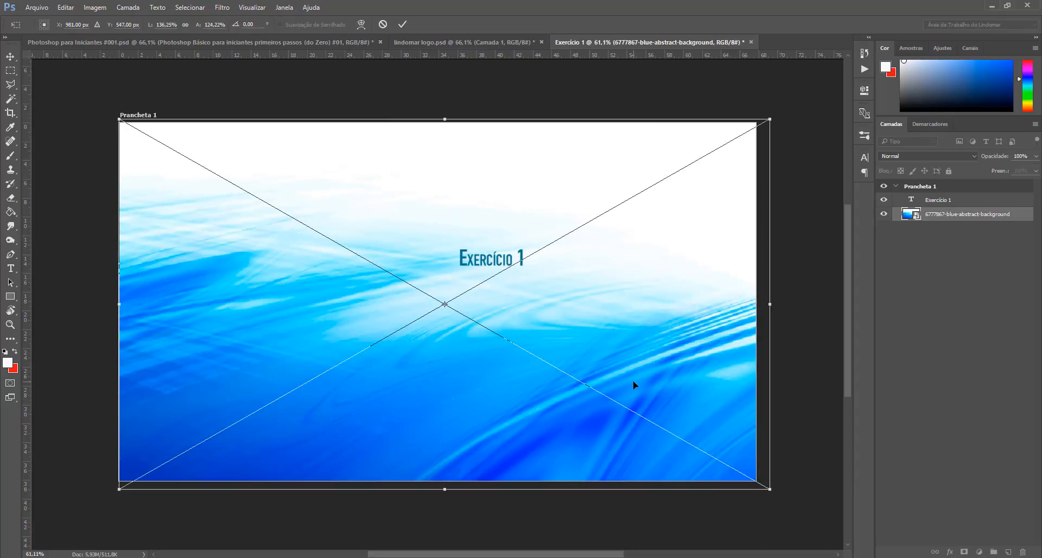
key("Return")
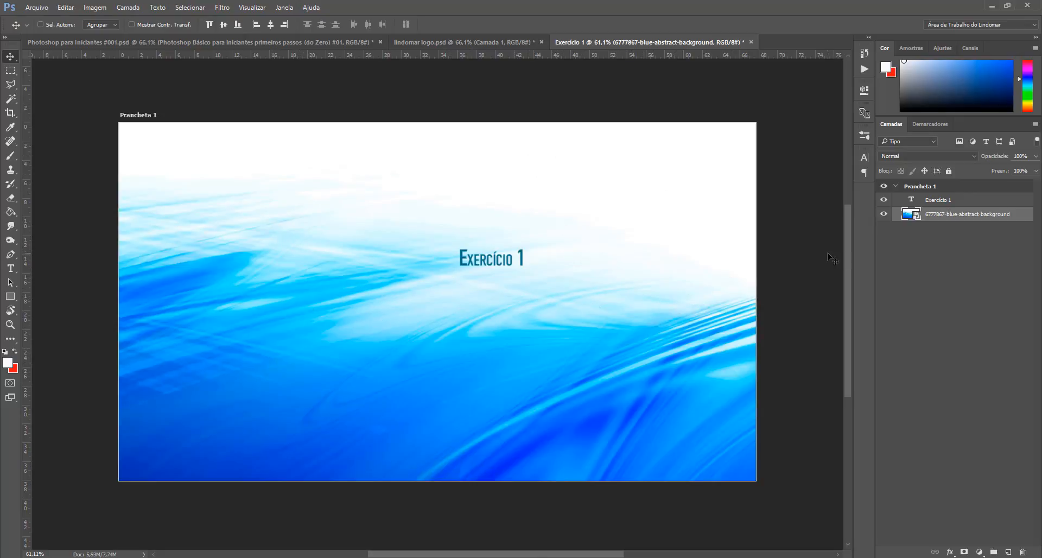
Step: Select the Exercício 1 text layer and move the text toward the artboard's upper-left area
left_click(944, 201)
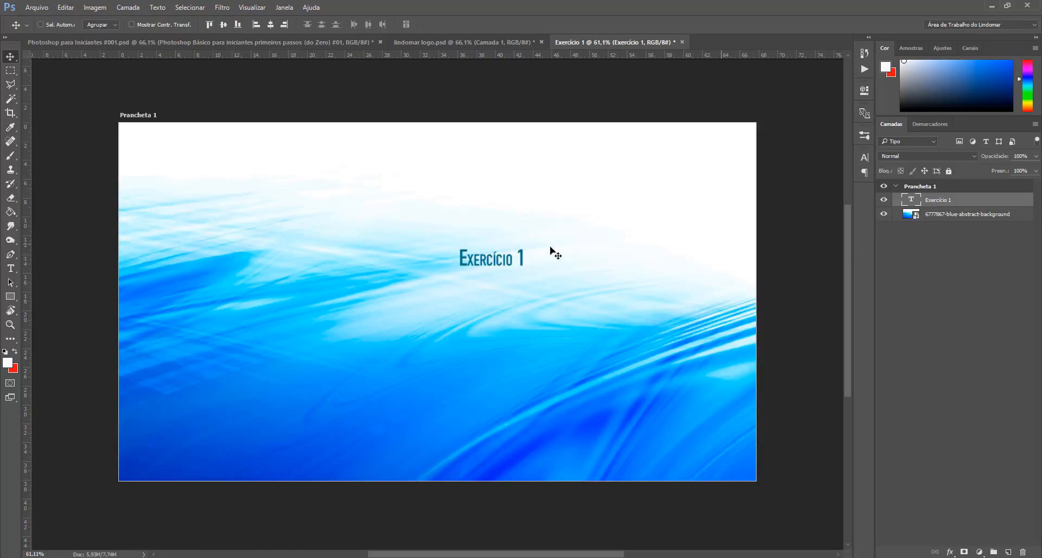
left_click_drag(474, 258, 229, 173)
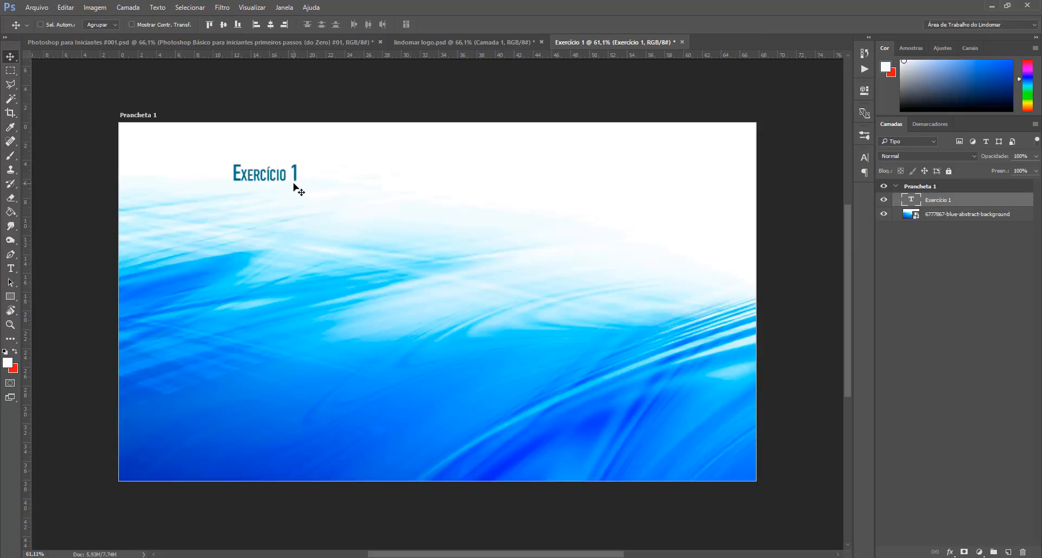
Step: Enlarge and stretch the Exercício 1 text across the top of the artboard, commit, and nudge it upward
key("ctrl+t")
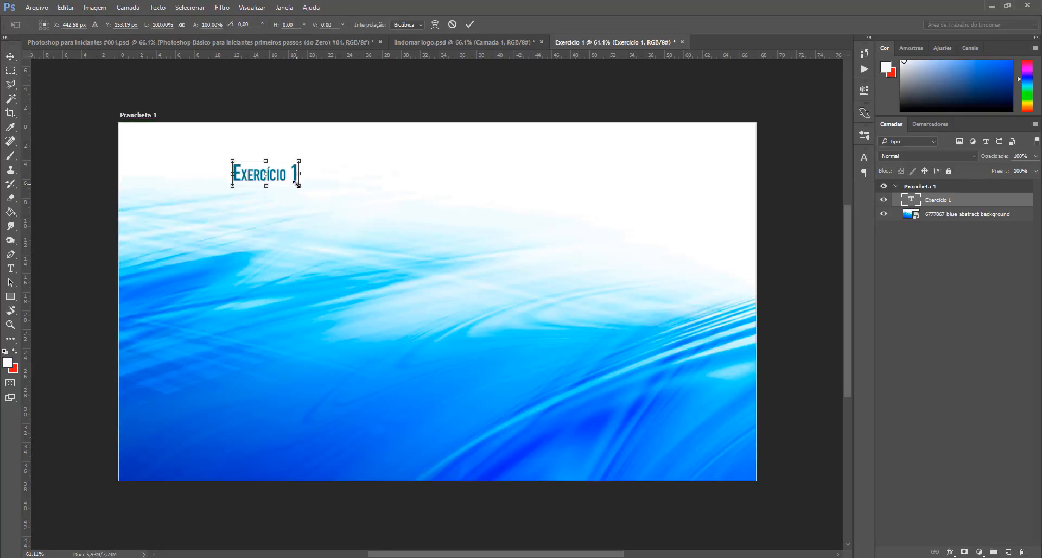
left_click_drag(297, 184, 534, 304)
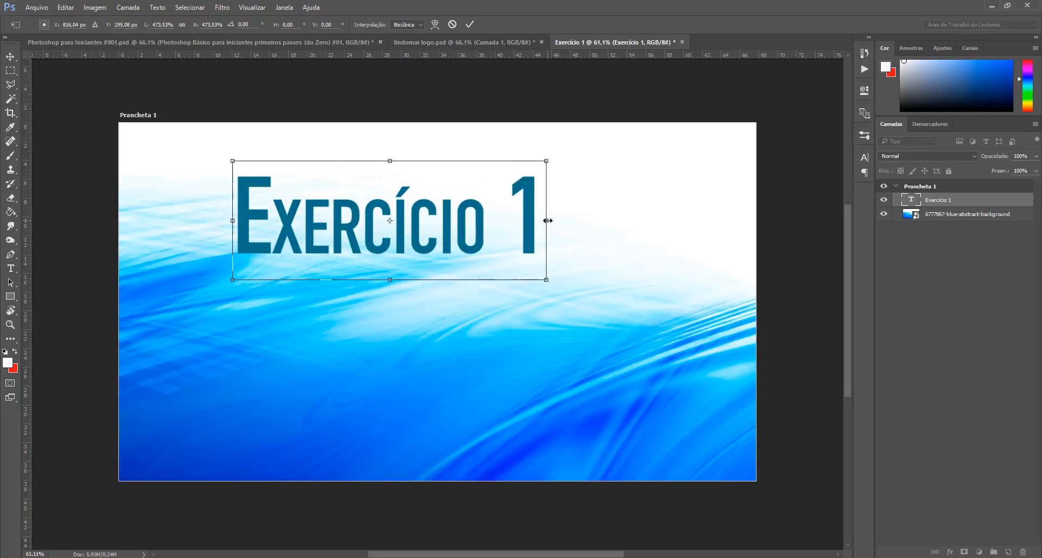
left_click_drag(548, 220, 764, 220)
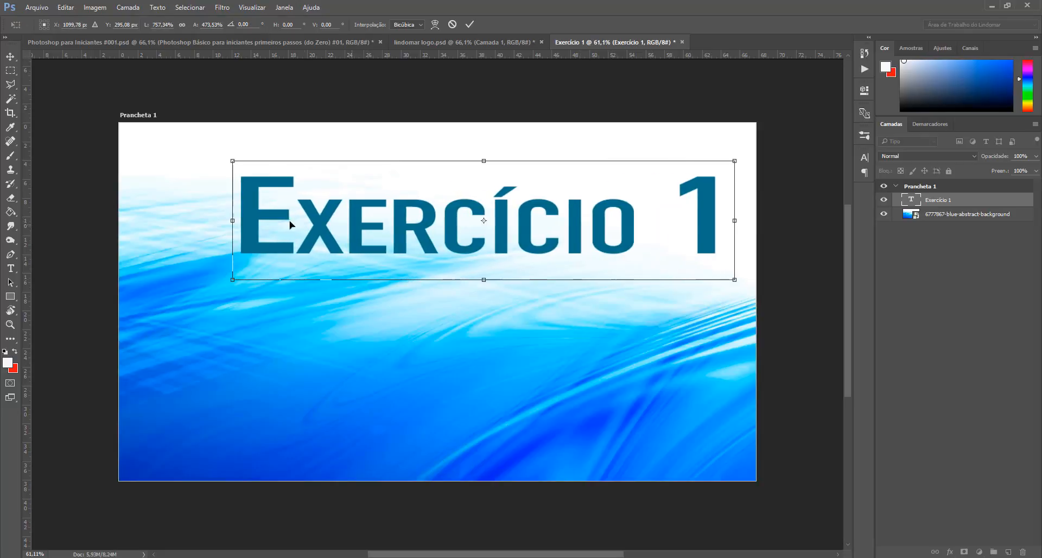
left_click_drag(174, 215, 136, 218)
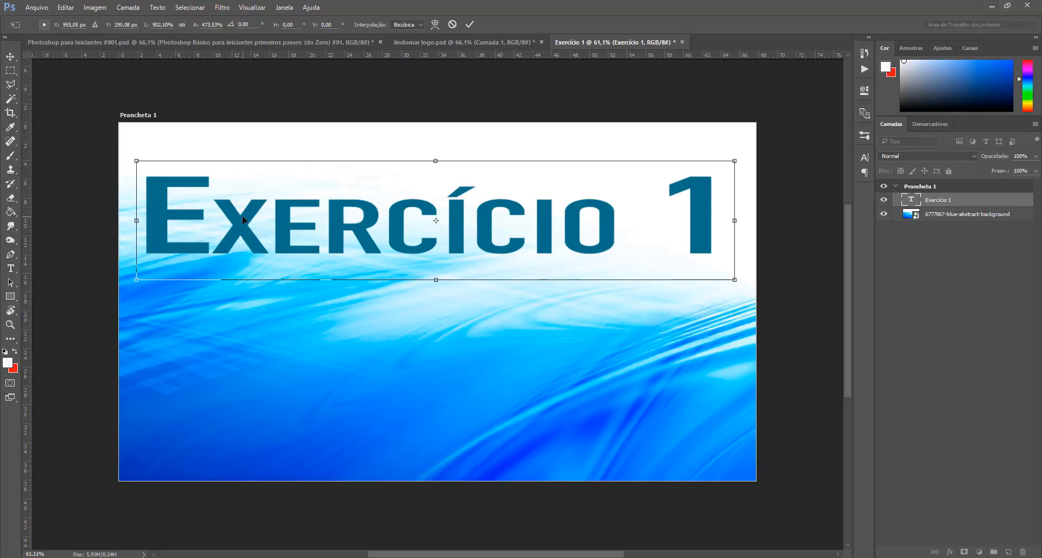
key("Return")
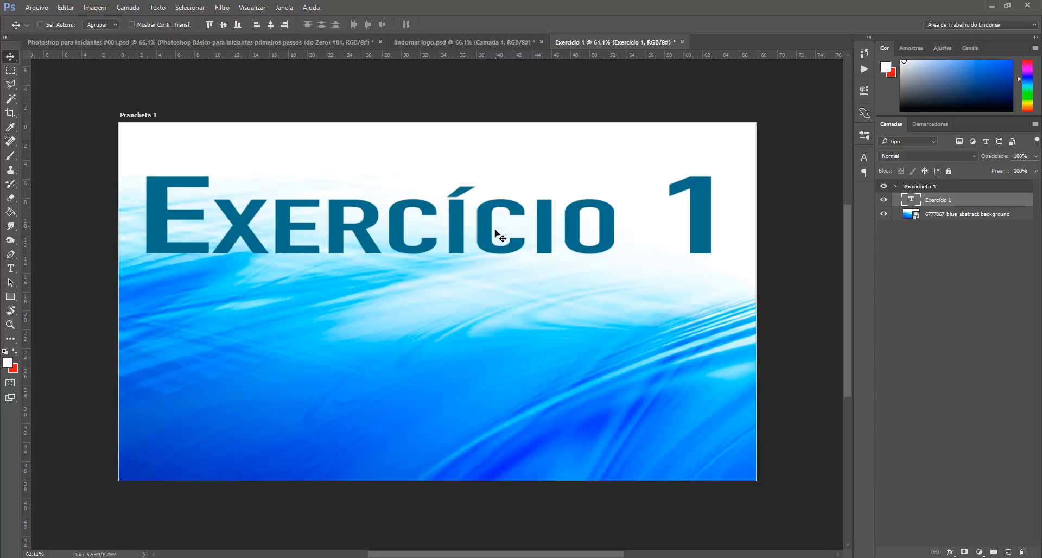
left_click_drag(493, 220, 496, 191)
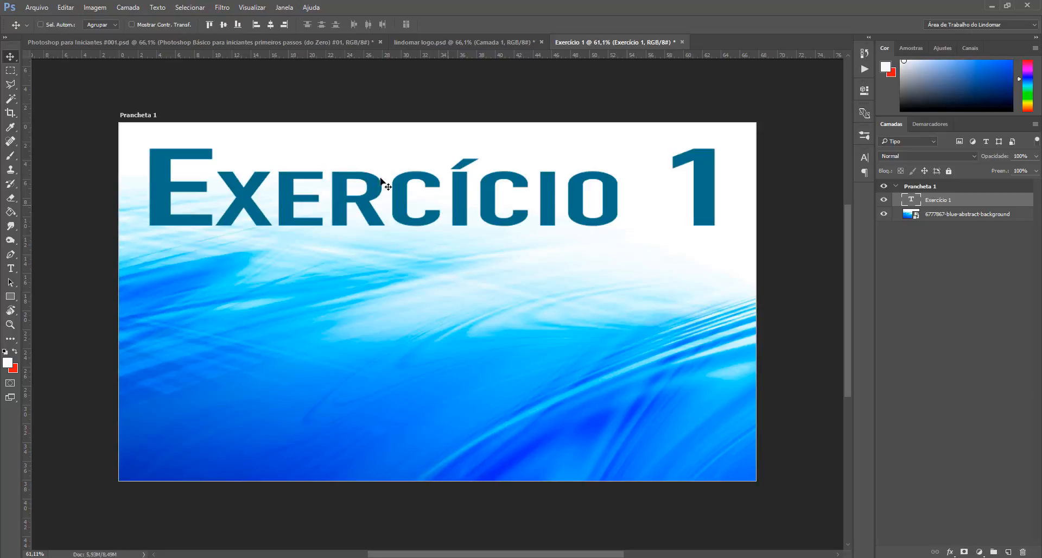
left_click(45, 10)
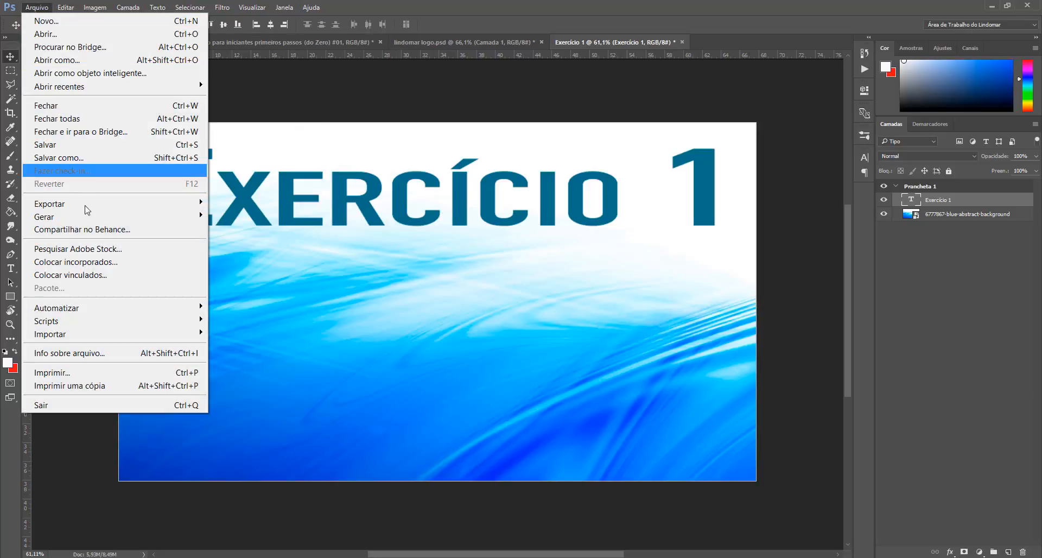
left_click(99, 263)
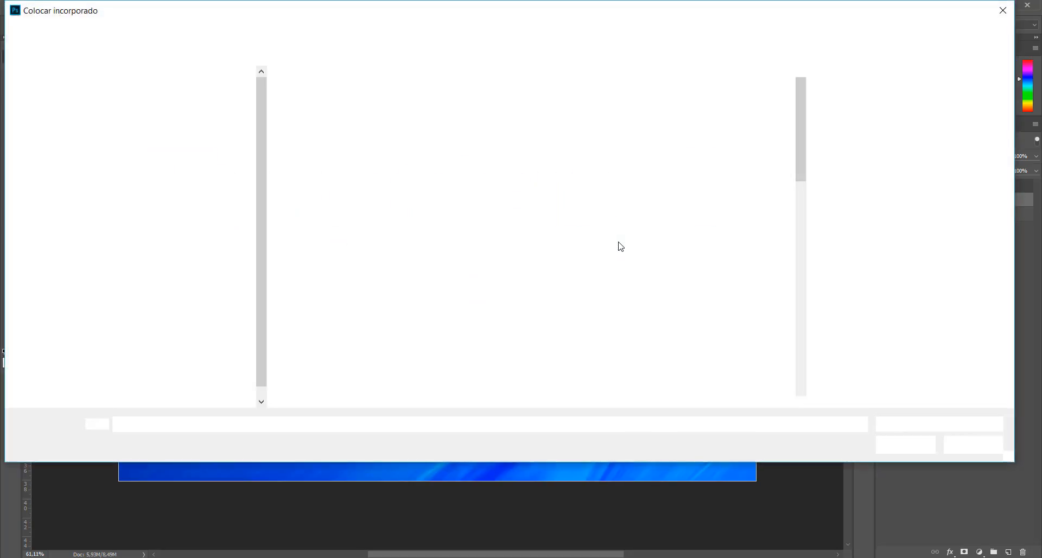
left_click_drag(799, 112, 797, 152)
double_click(535, 291)
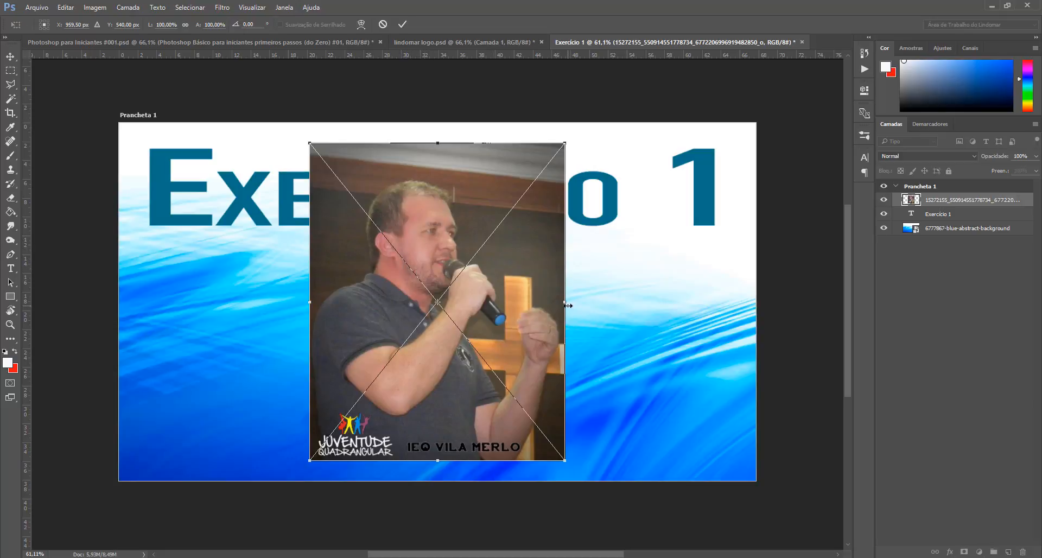
left_click_drag(572, 302, 718, 302)
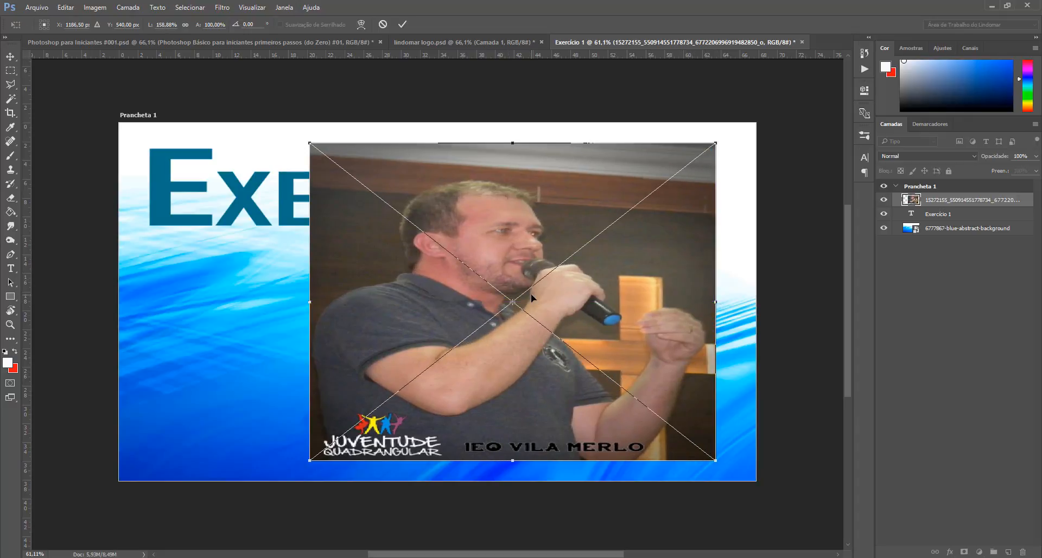
left_click_drag(307, 304, 174, 303)
left_click_drag(446, 143, 437, 188)
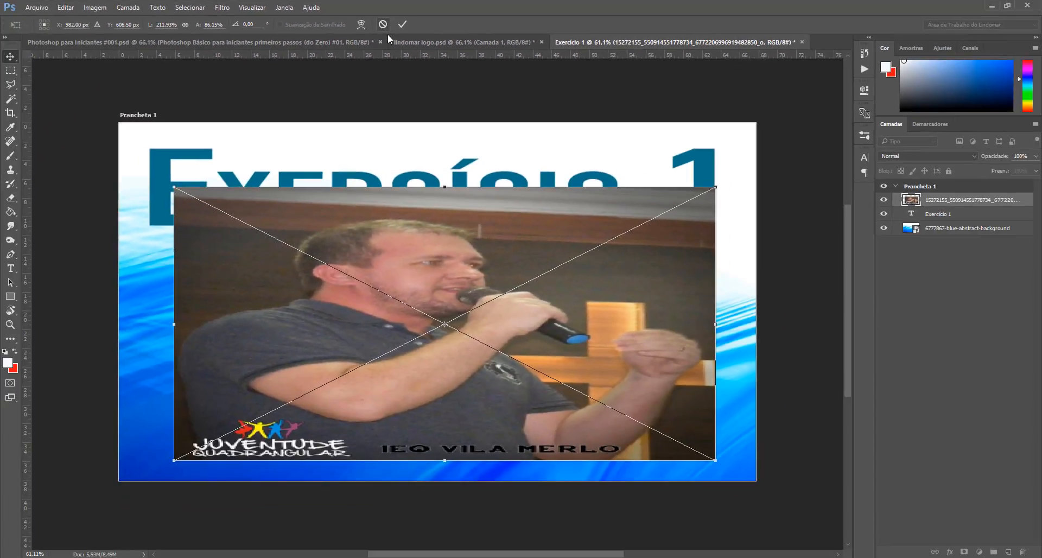
left_click(383, 24)
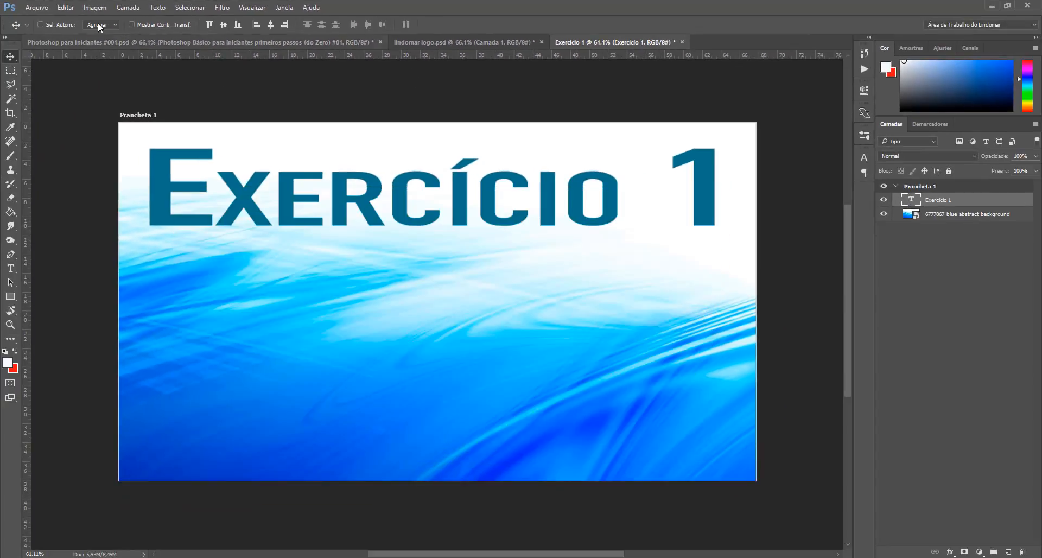
left_click(36, 7)
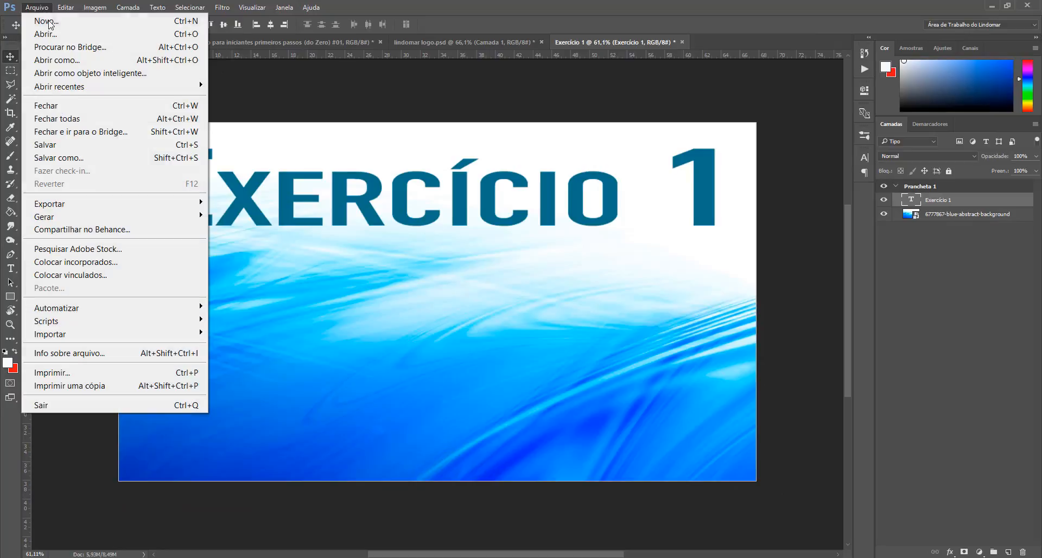
left_click(104, 263)
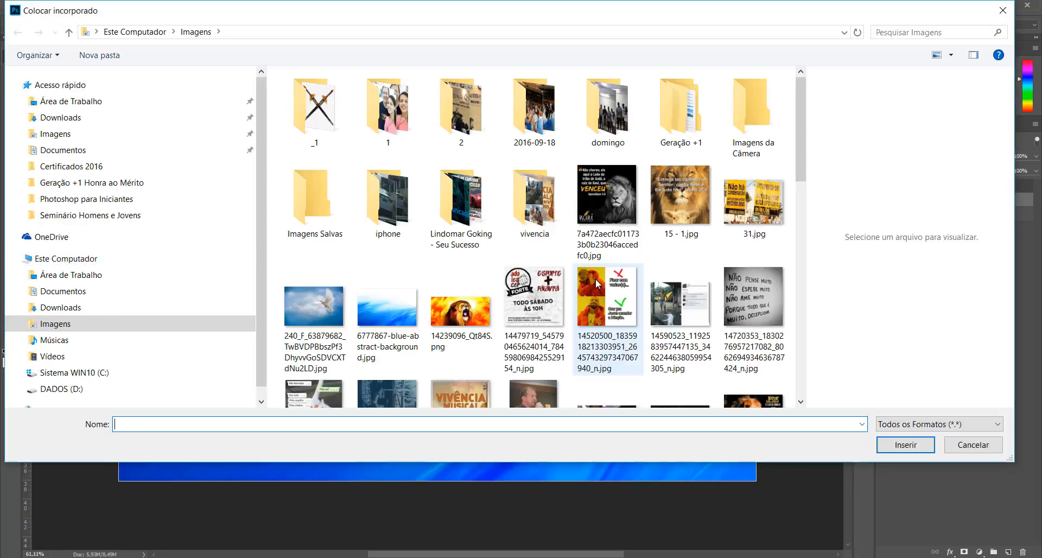
scroll(591, 281, "down", 3)
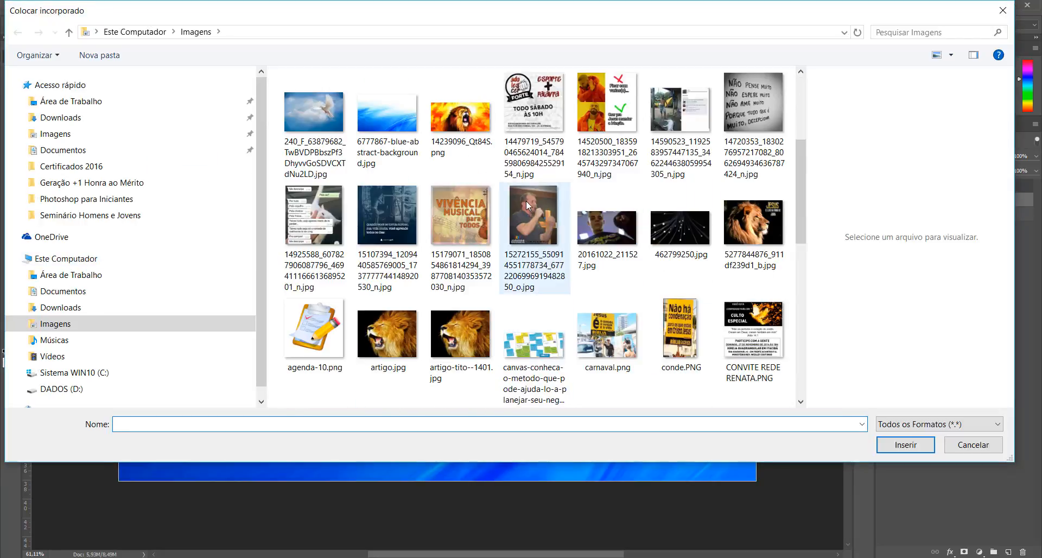
key("Escape")
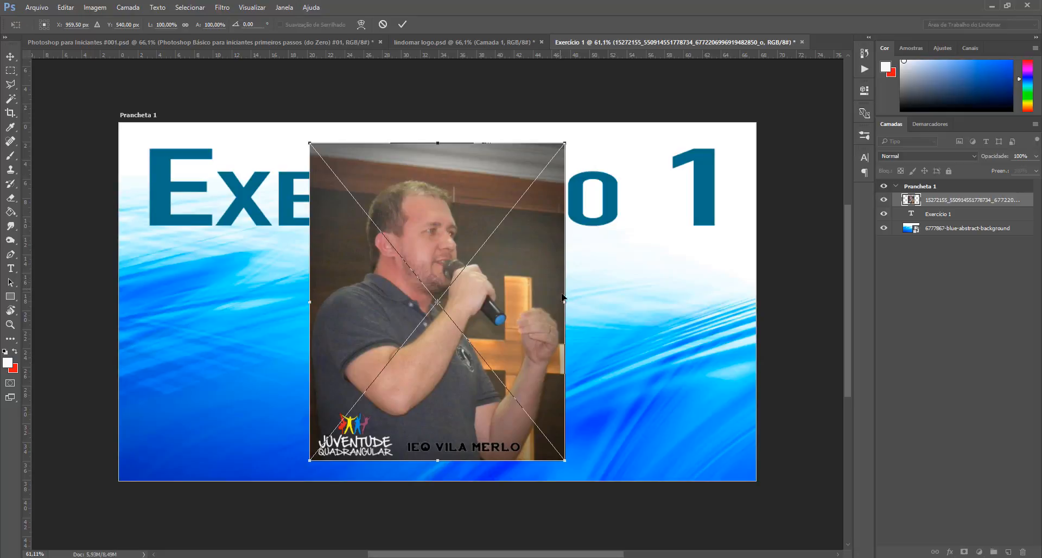
Step: Scale the placed photo down proportionally to a small portrait block on the artboard and commit
left_click_drag(562, 303, 588, 298)
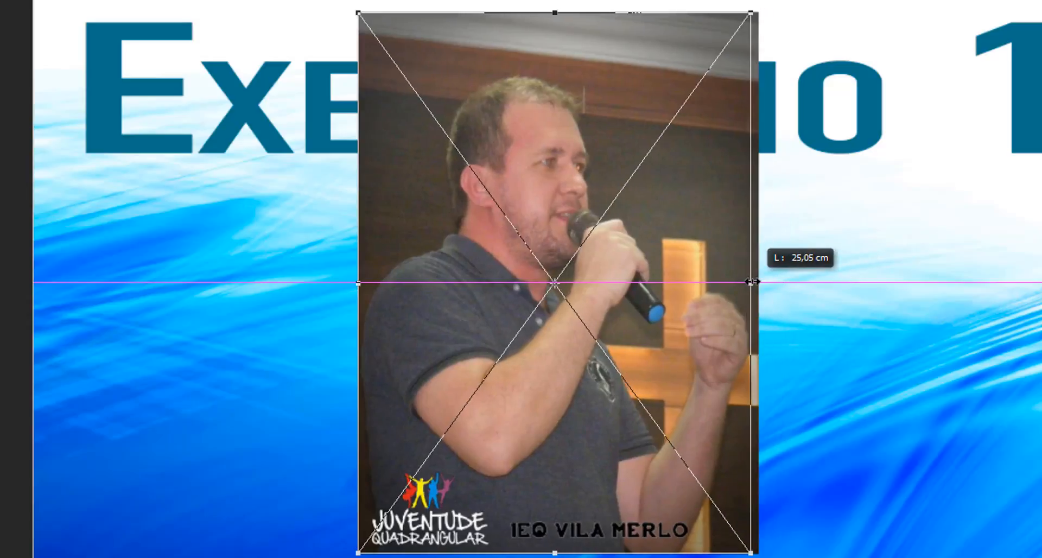
left_click_drag(752, 281, 785, 281)
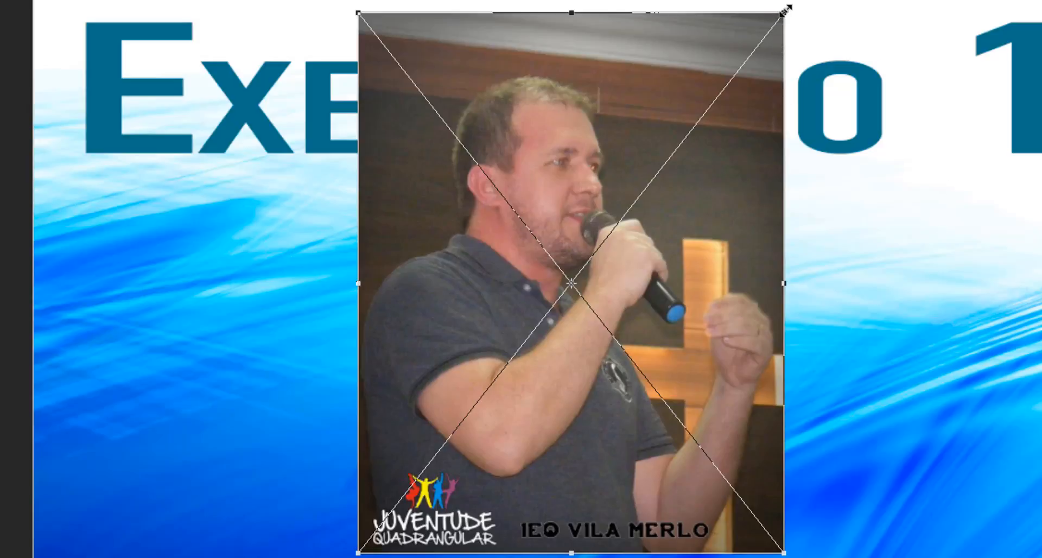
left_click_drag(785, 9, 603, 162)
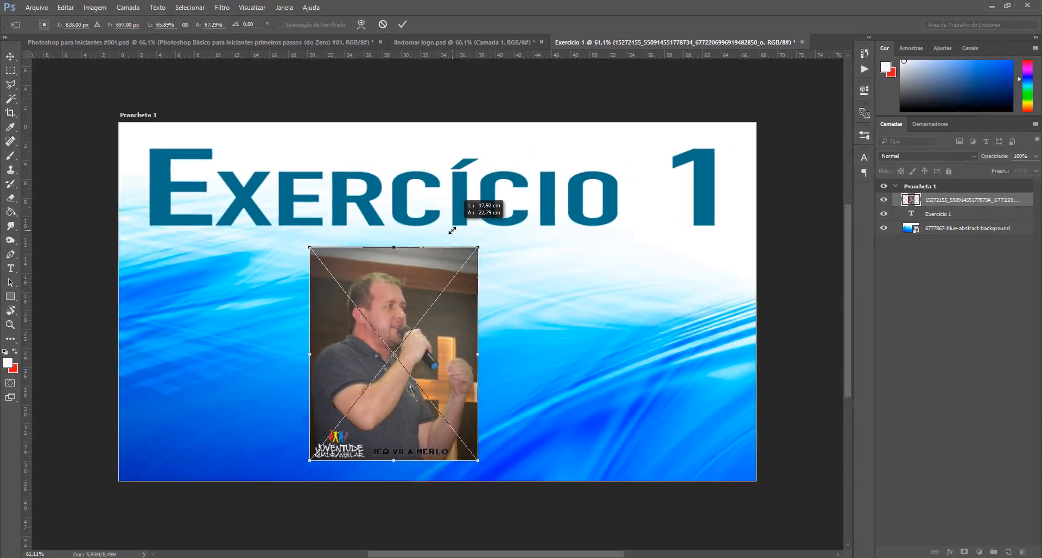
left_click_drag(453, 230, 481, 242)
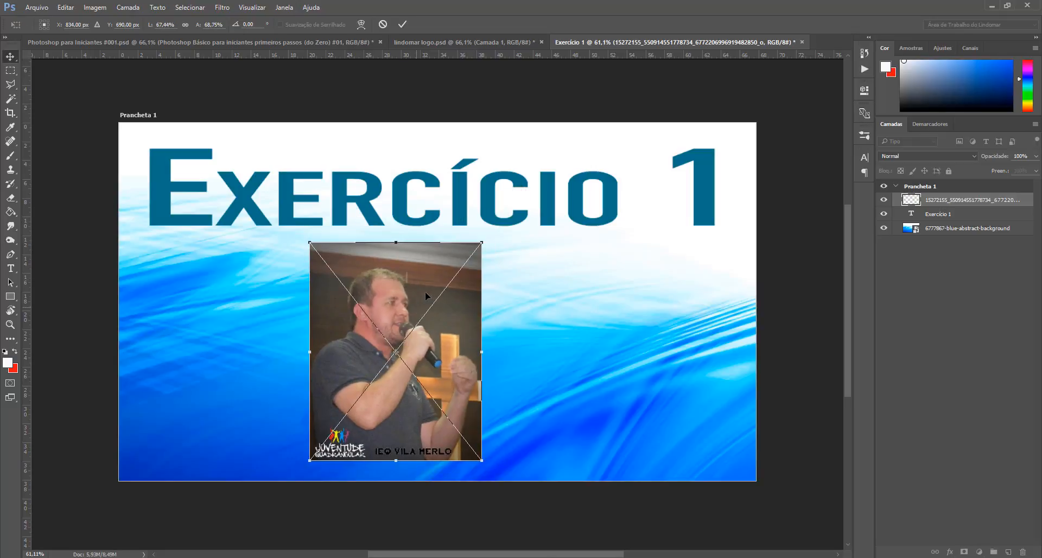
key("Return")
Step: Move the photo up-left under the heading and place its layer below the Exercício 1 text layer
left_click_drag(407, 314, 363, 246)
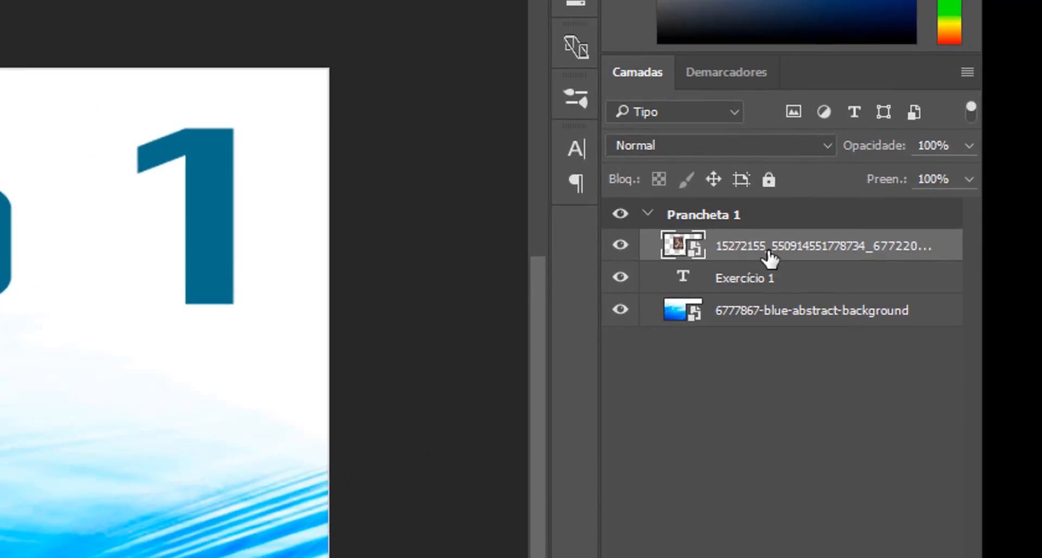
left_click_drag(769, 255, 762, 290)
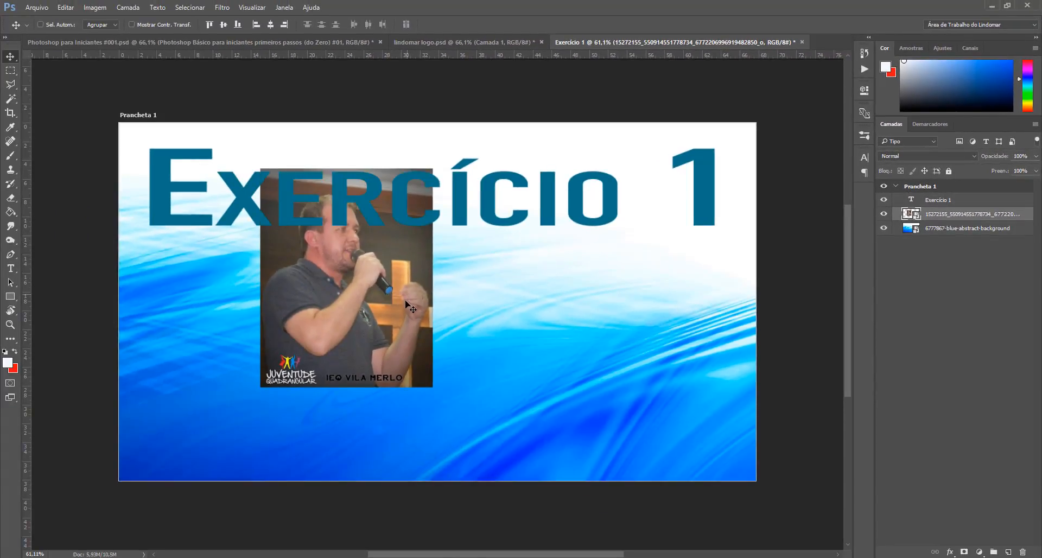
Step: Nudge the placed photo slightly to the right beneath the Exercício 1 heading
left_click_drag(391, 304, 457, 298)
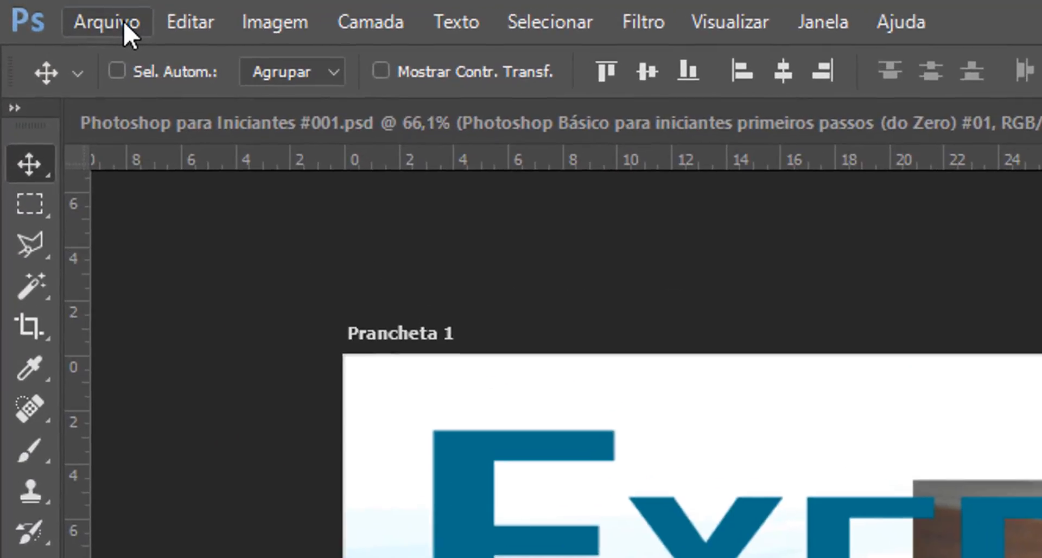
Step: Start Save As and create a new folder named Exercícios Photoshop inside the Imagens folder
left_click(43, 10)
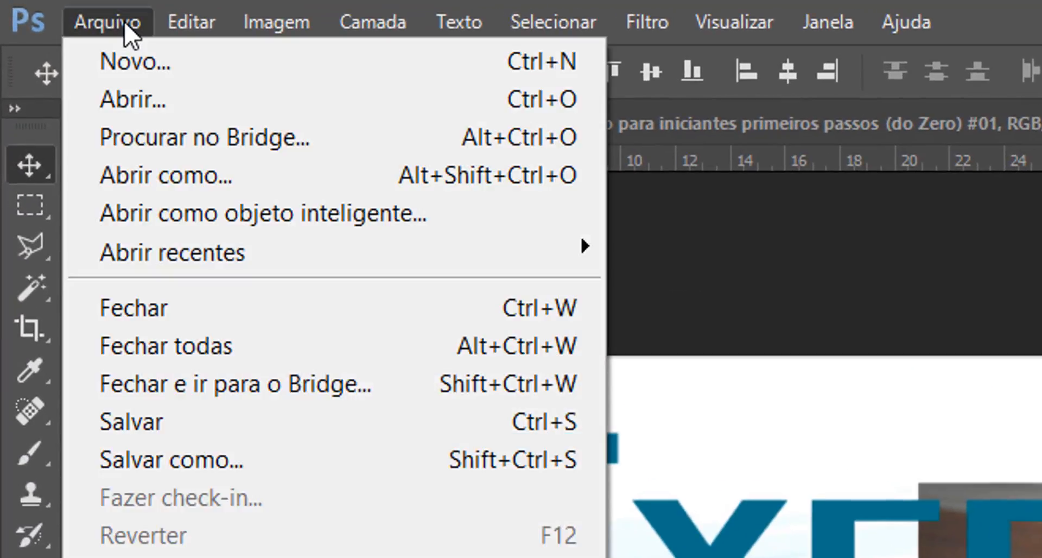
left_click(218, 406)
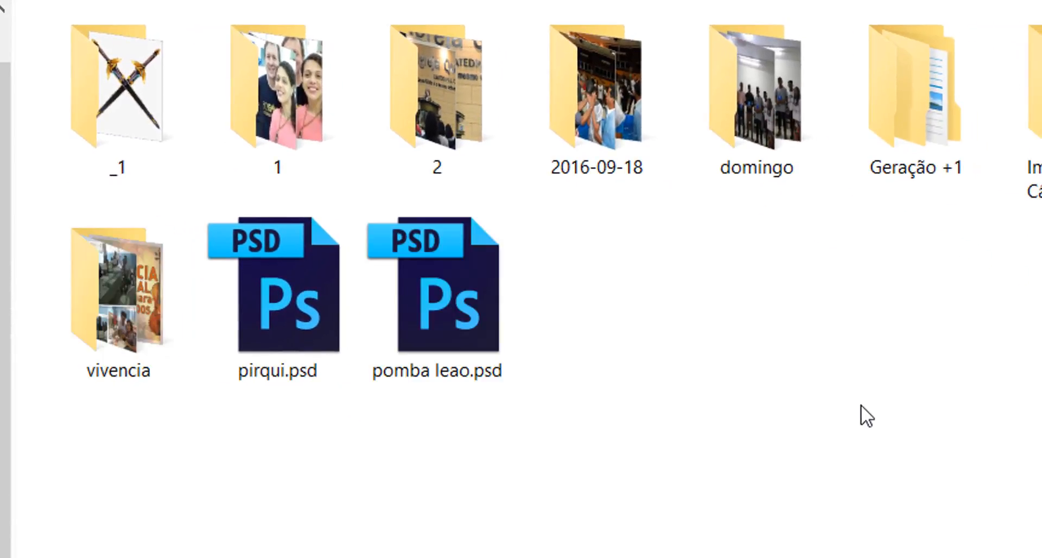
type("Exercício ")
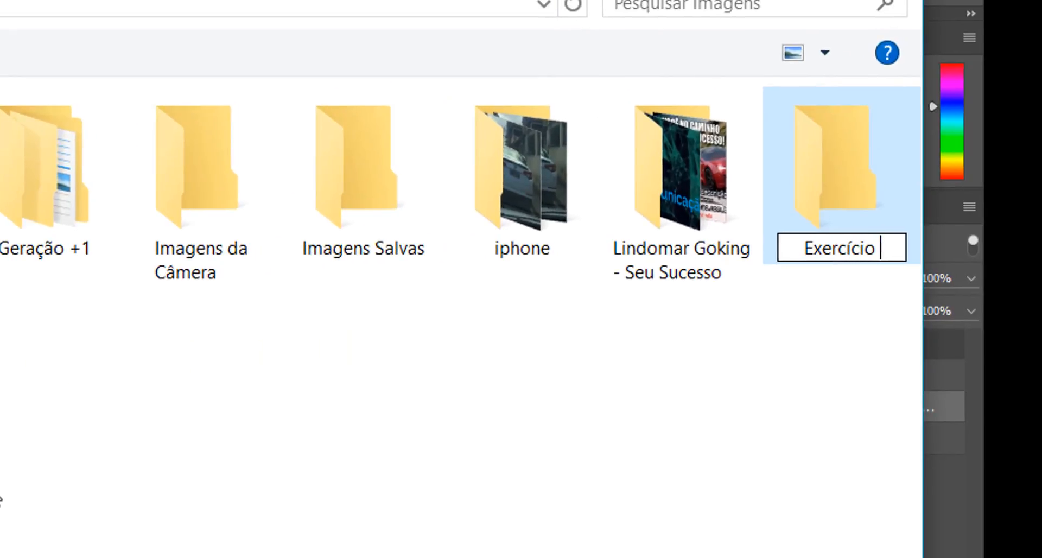
type("s Photo")
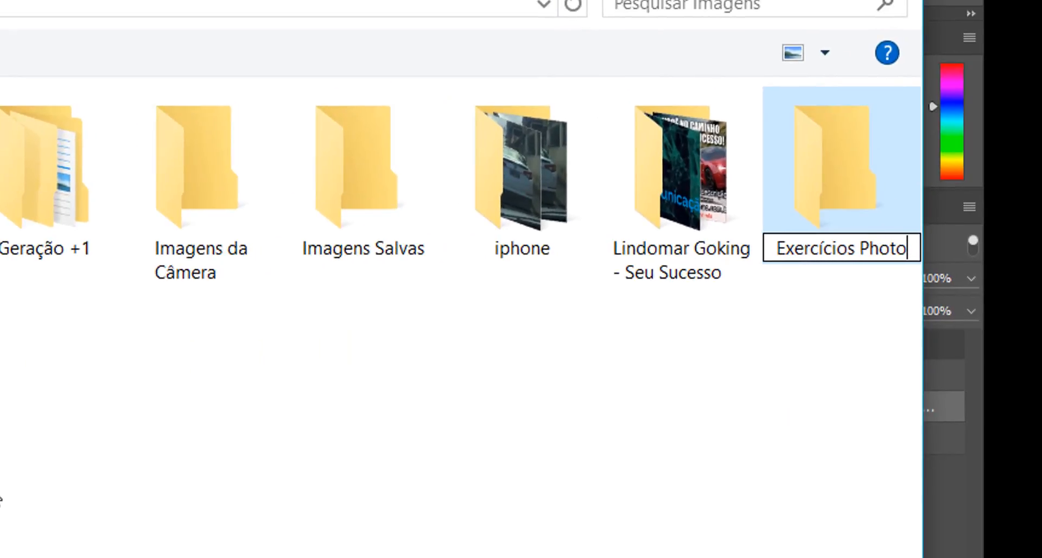
type("shop")
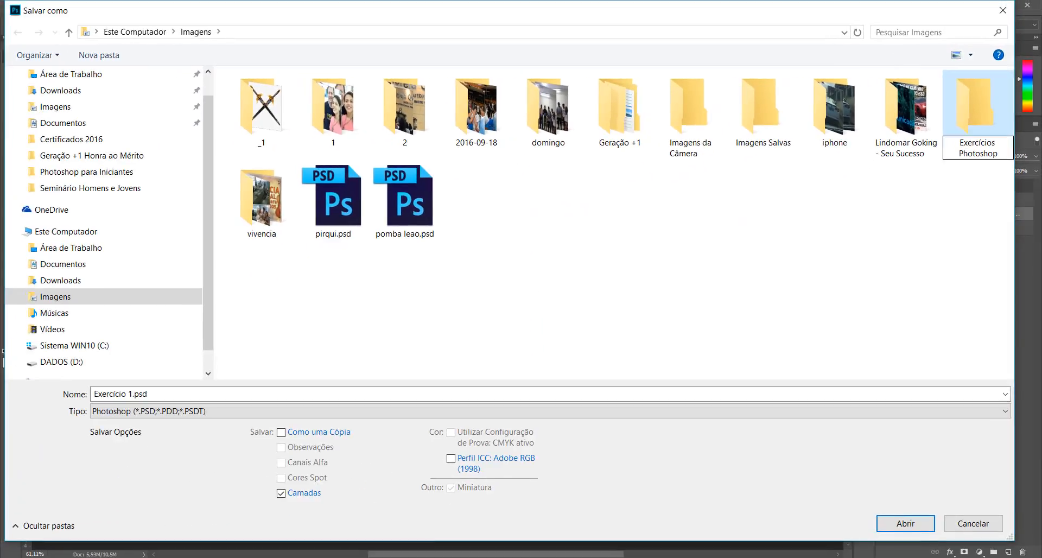
key("Return")
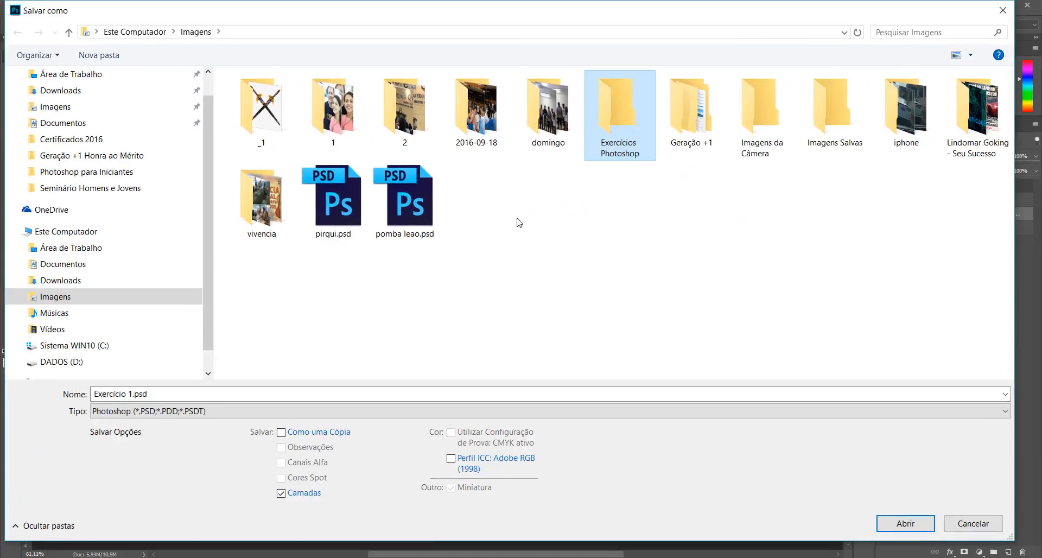
Step: Save the document as Exercício 1-1 in the Exercícios Photoshop folder, keeping maximized compatibility
double_click(628, 132)
left_click(197, 392)
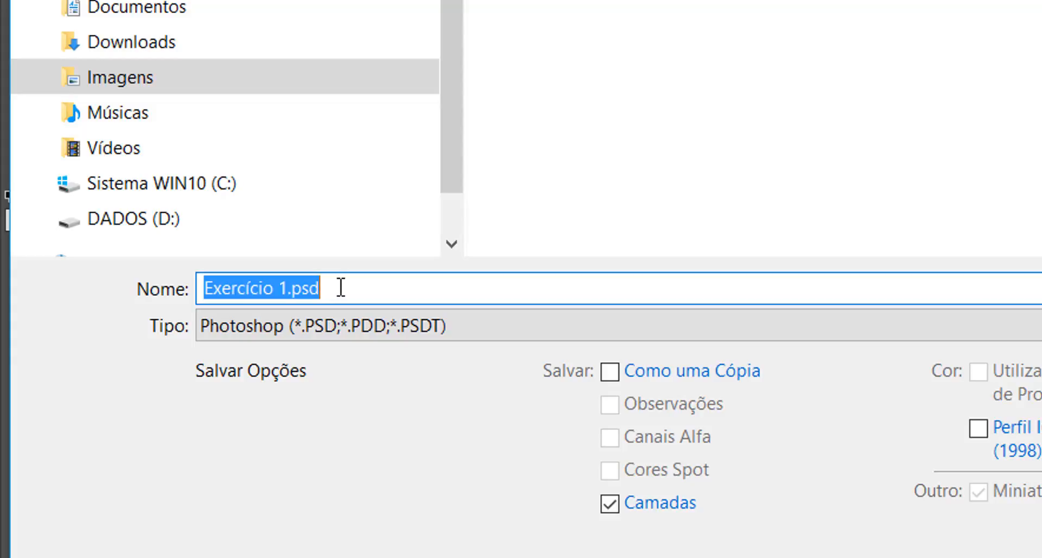
left_click(287, 286)
left_click(437, 294)
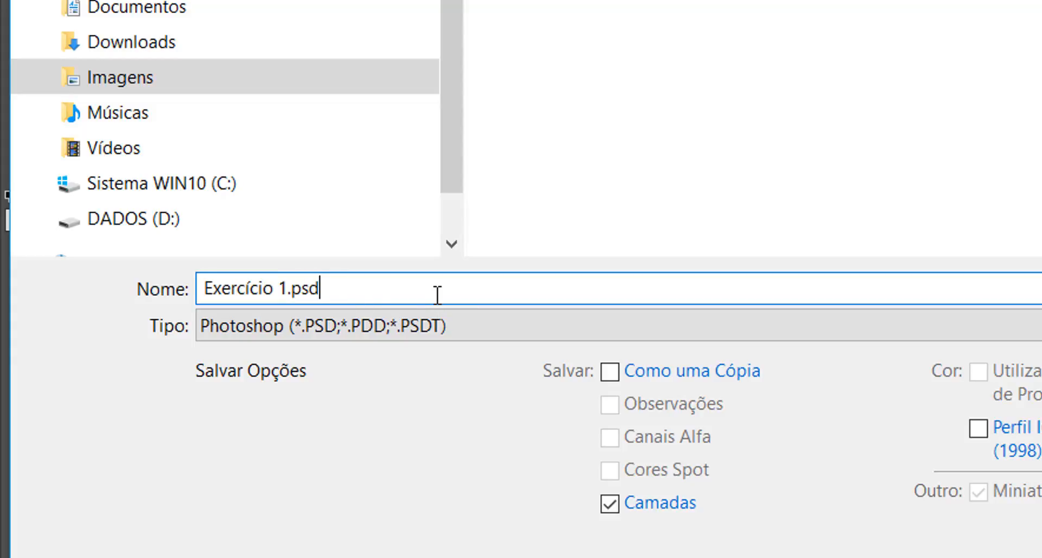
key("BackSpace")
key("BackSpace")
key("BackSpace")
key("BackSpace")
type("-2")
key("BackSpace")
type("1")
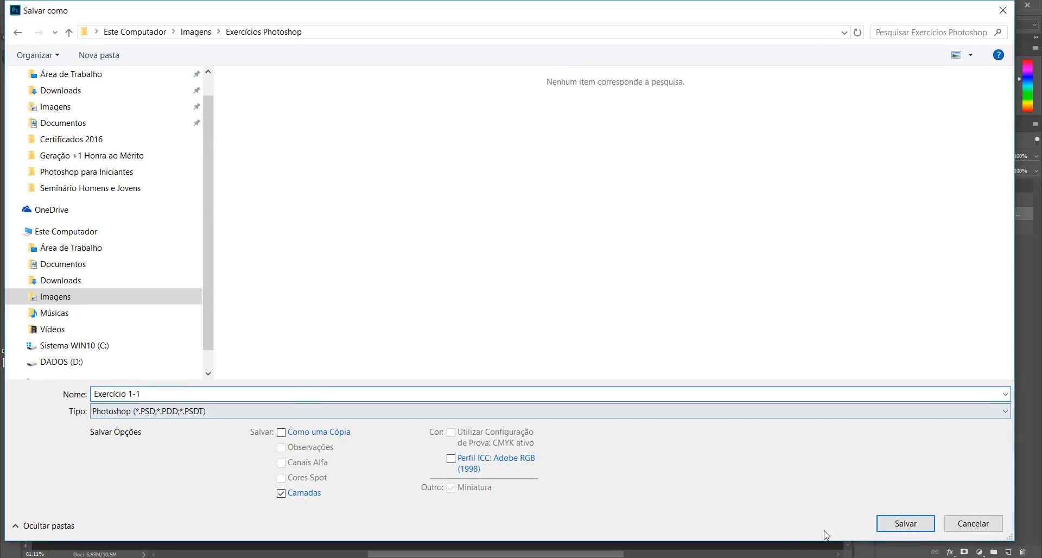
left_click(905, 524)
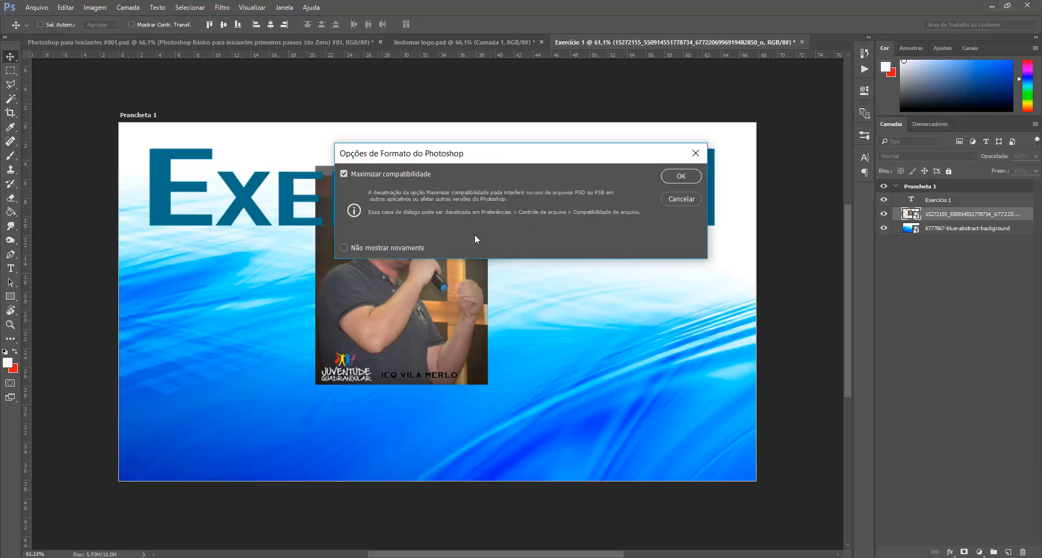
left_click(694, 178)
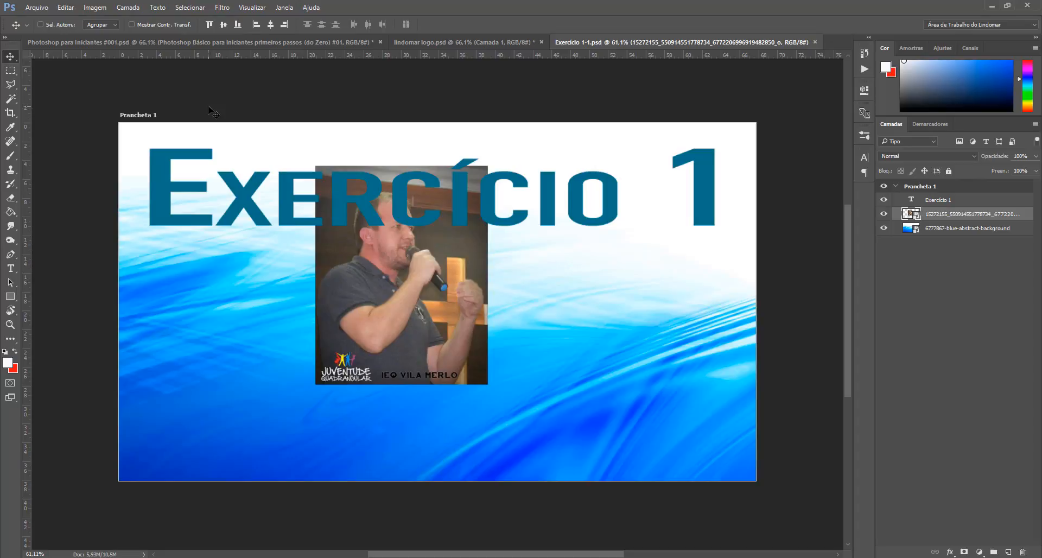
Step: In the Photoshop para Iniciantes #001 document, change the thumbnail text #01 to #02
left_click(257, 42)
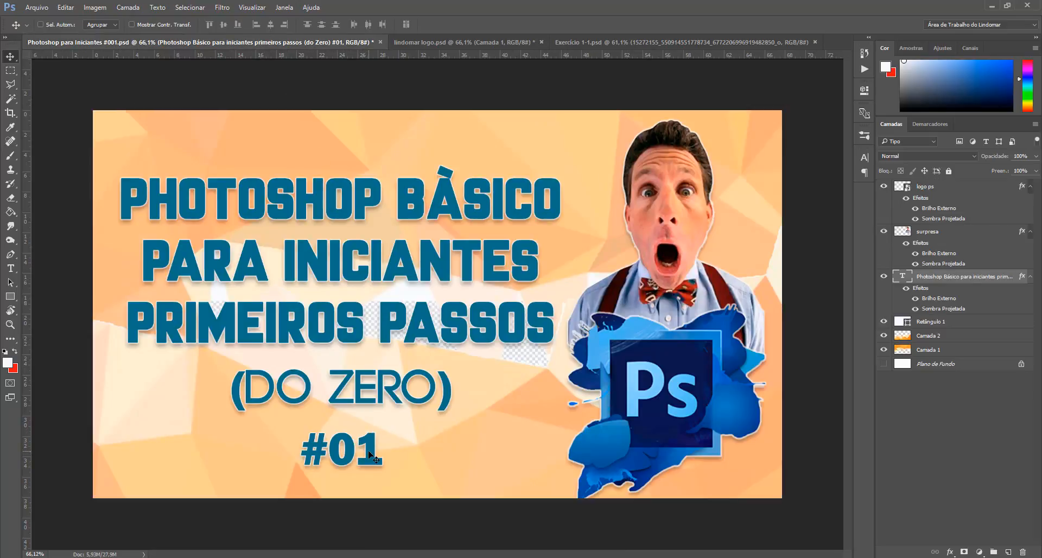
key("t")
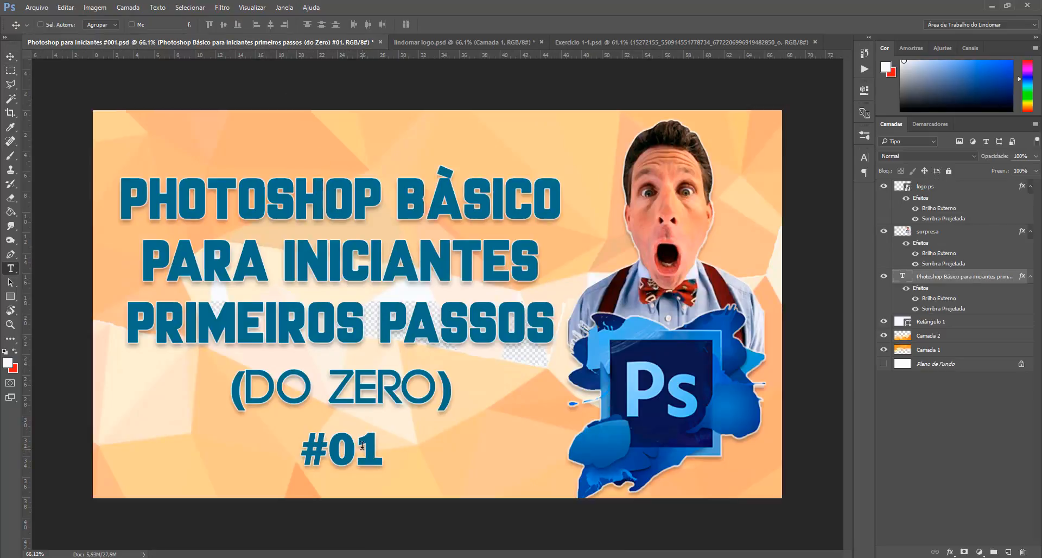
left_click_drag(363, 446, 372, 445)
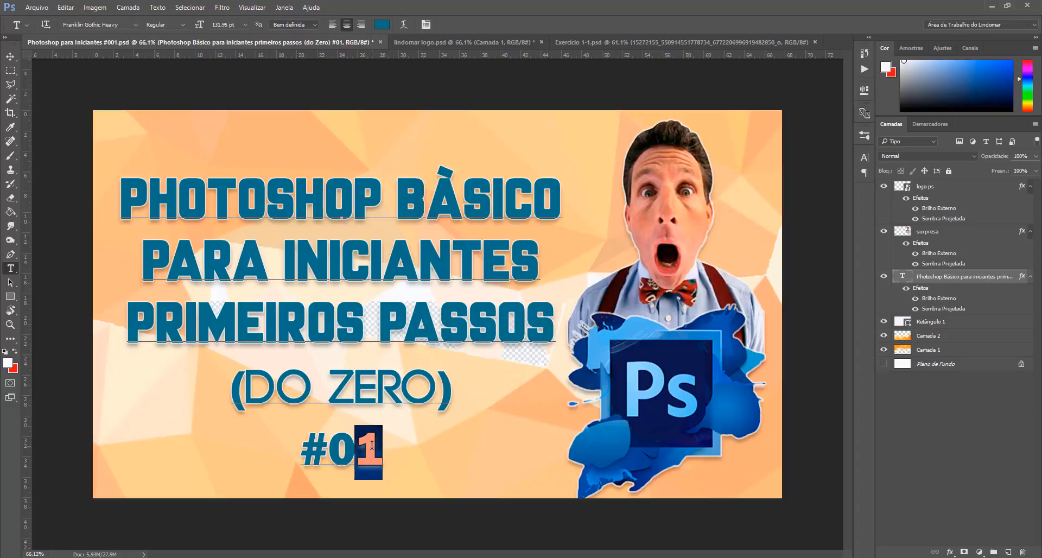
left_click(372, 445)
key("BackSpace")
type("2")
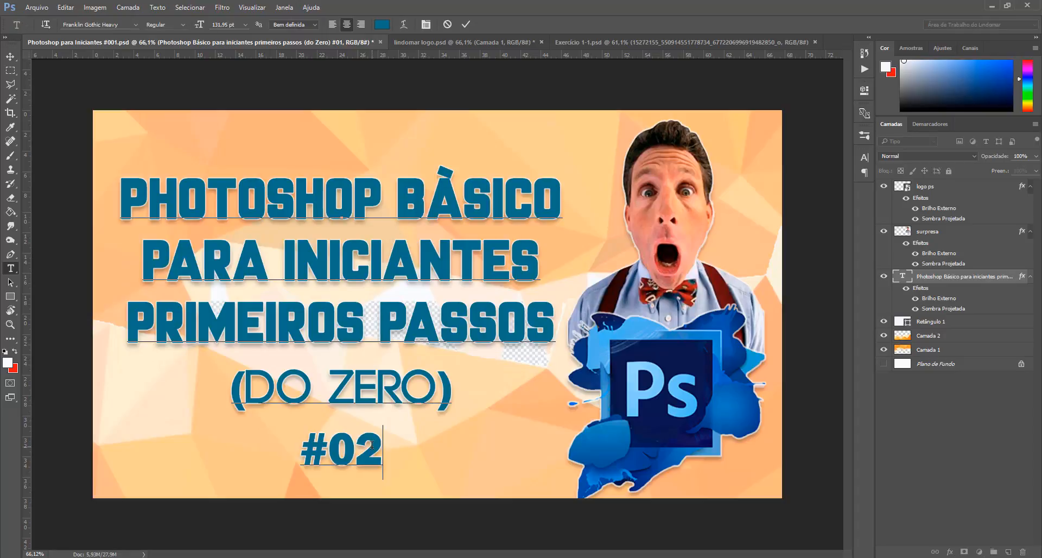
key("ctrl+Return")
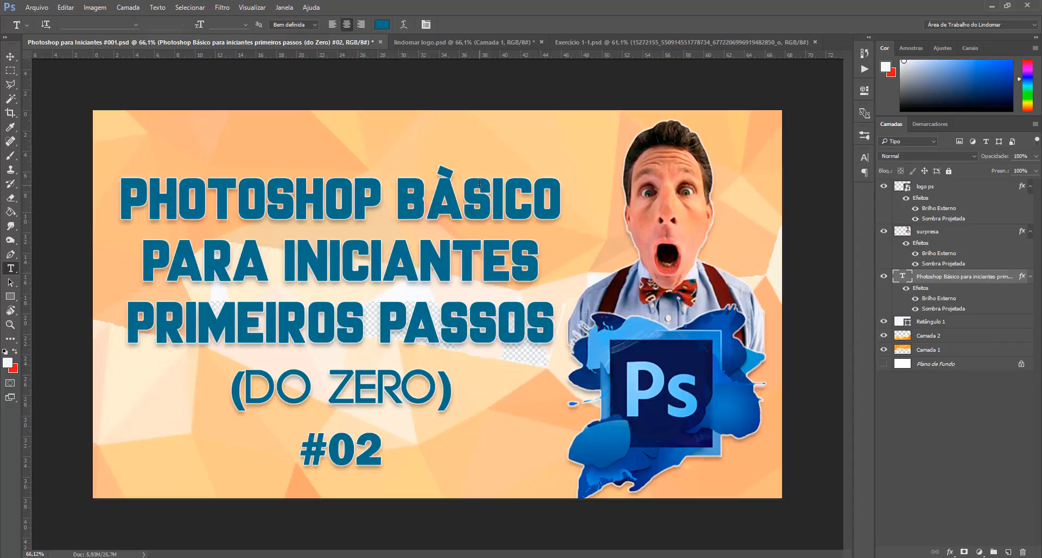
Step: Return to the Move tool and switch to the lindomar logo.psd document
left_click(12, 57)
left_click(490, 42)
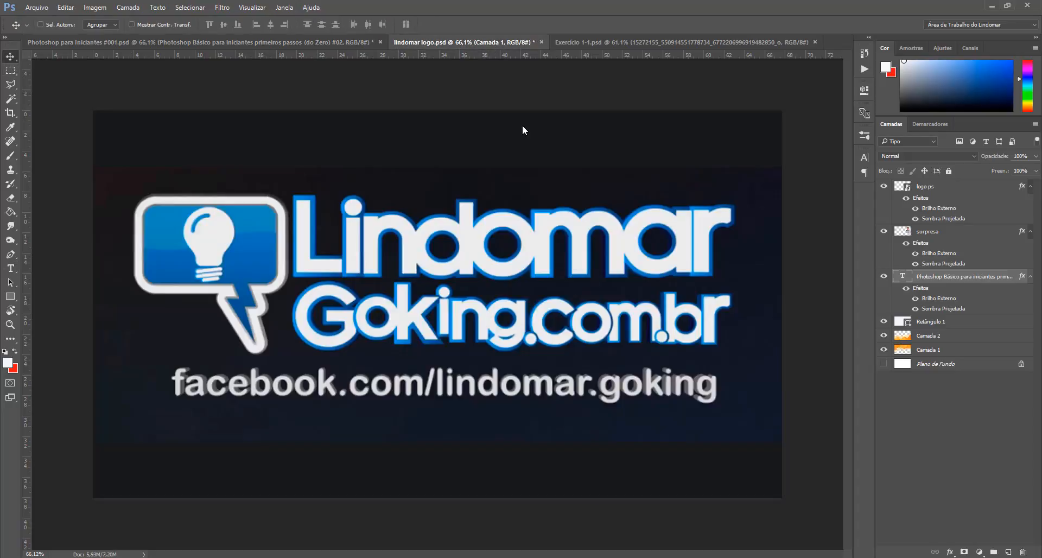